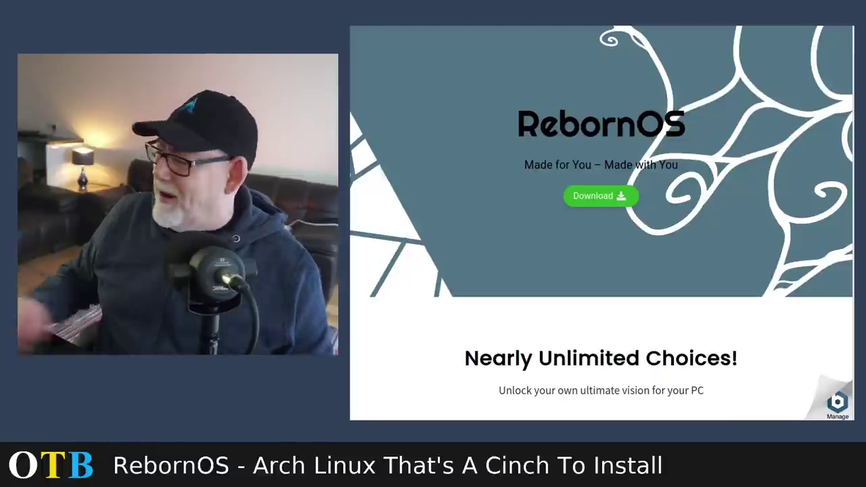
Step: Scroll the RebornOS home page past Nearly Unlimited Choices and Made with You to Unique RebornOS Advantages
scroll(622, 293, "down", 3)
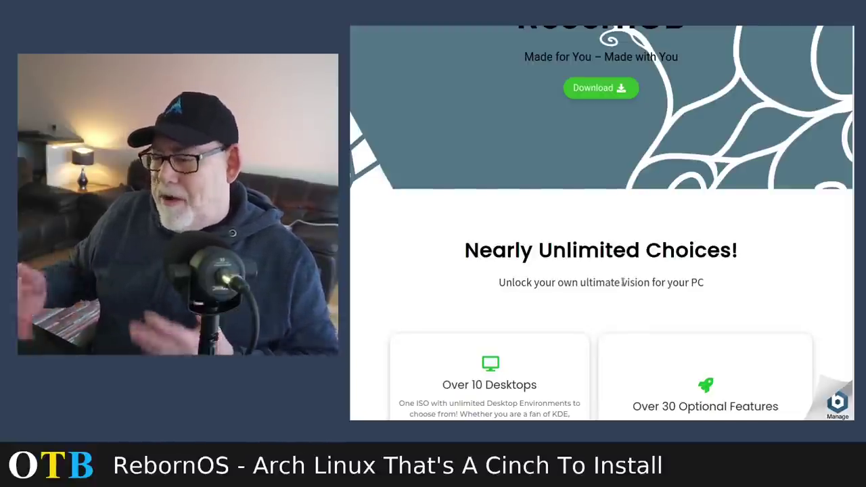
scroll(631, 275, "down", 2)
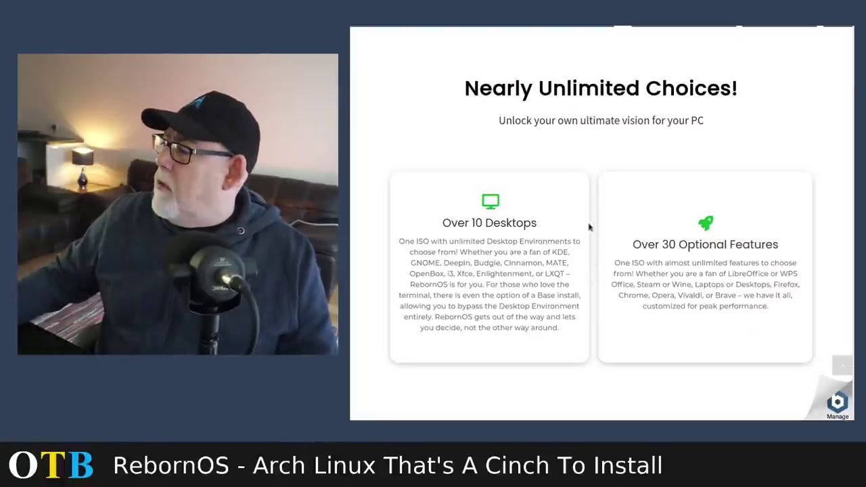
scroll(756, 202, "down", 2)
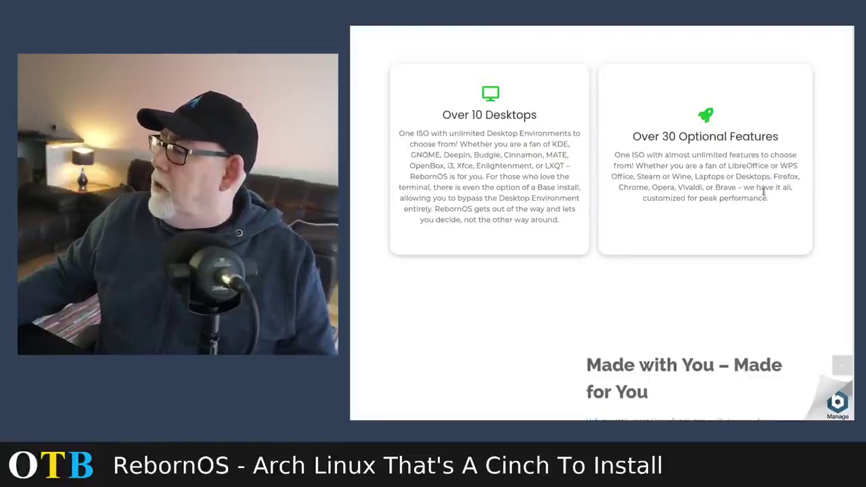
scroll(764, 192, "down", 2)
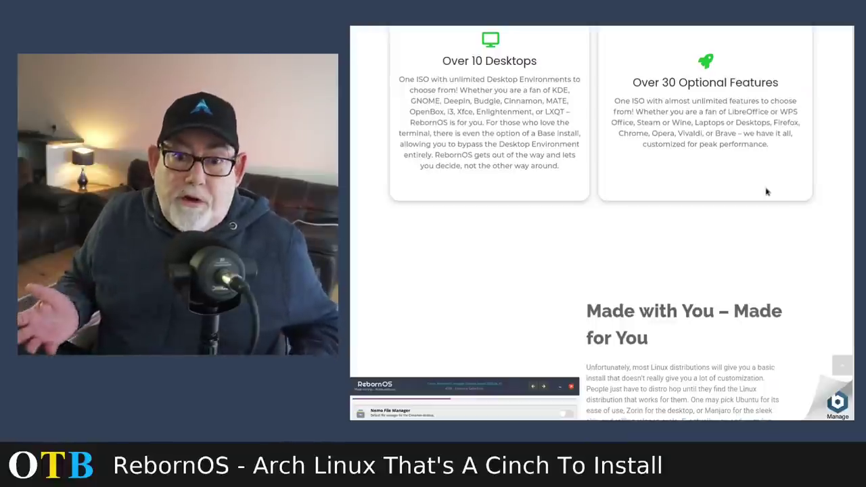
scroll(695, 179, "down", 3)
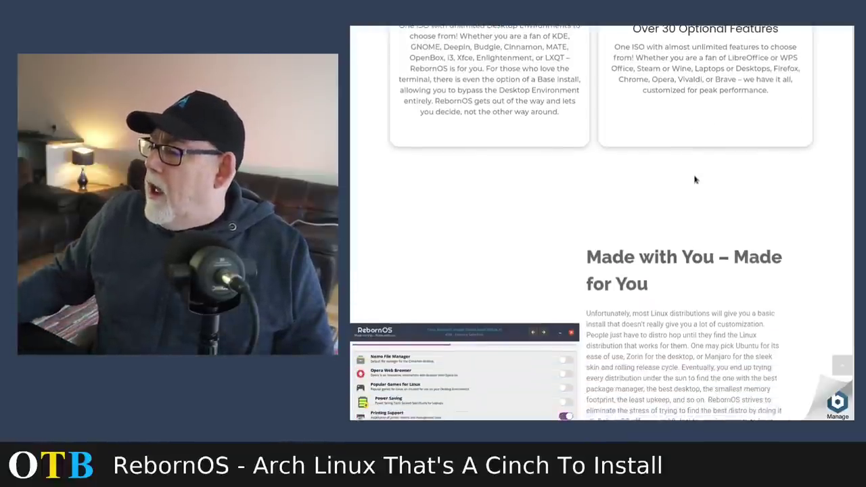
scroll(695, 179, "down", 3)
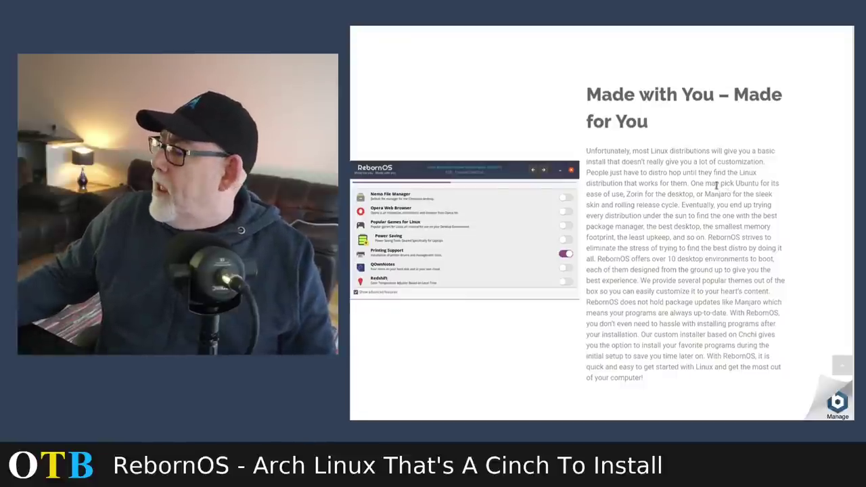
scroll(721, 186, "down", 5)
scroll(713, 190, "down", 2)
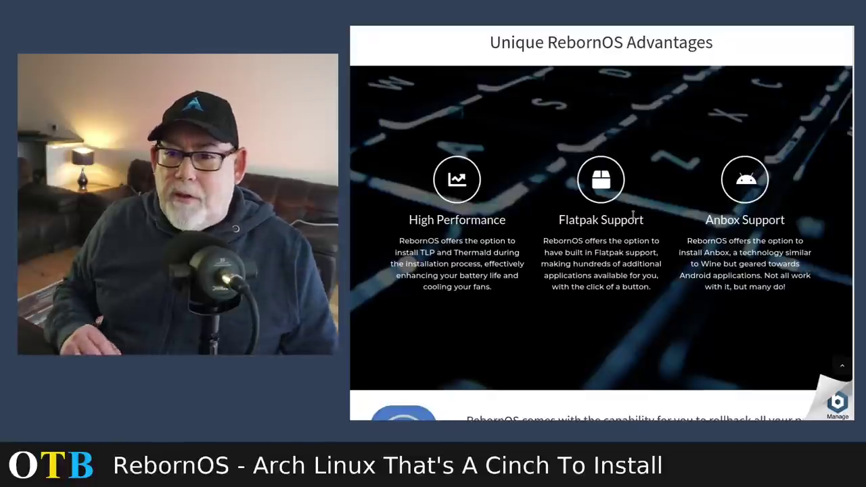
Step: Read down through the rollback, maintenance and Fenix sections, then scroll back up a little
scroll(783, 220, "down", 2)
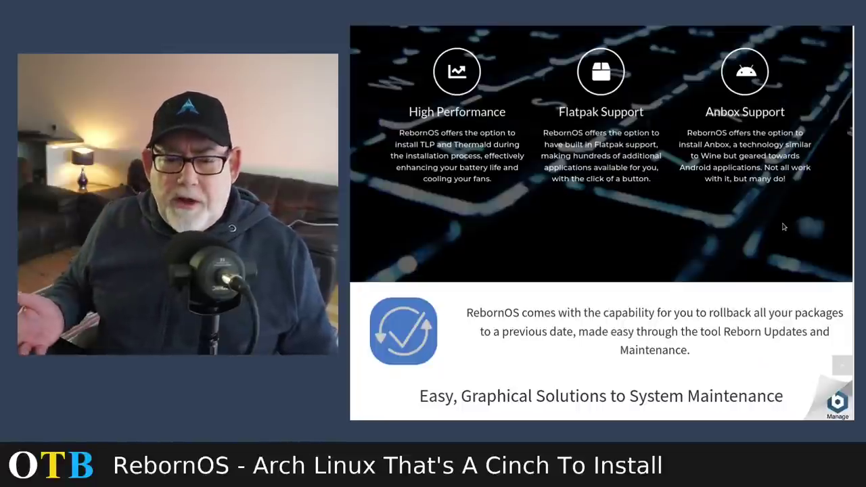
scroll(789, 230, "down", 2)
scroll(788, 231, "down", 5)
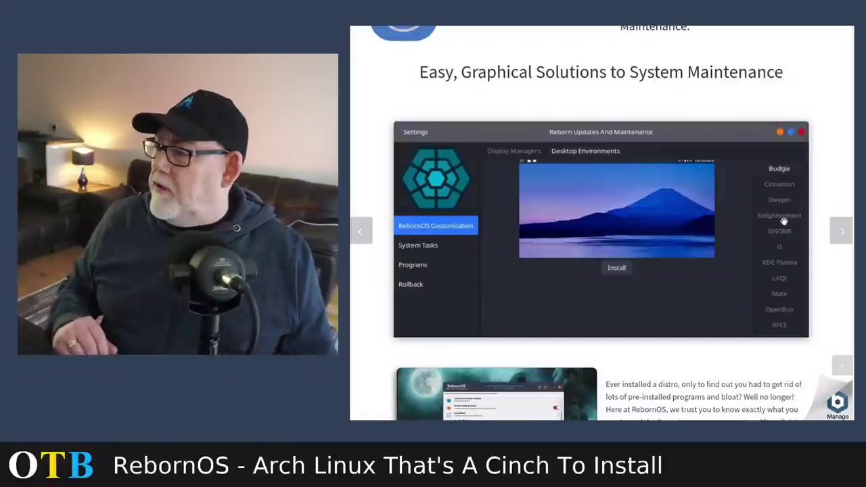
scroll(782, 221, "down", 3)
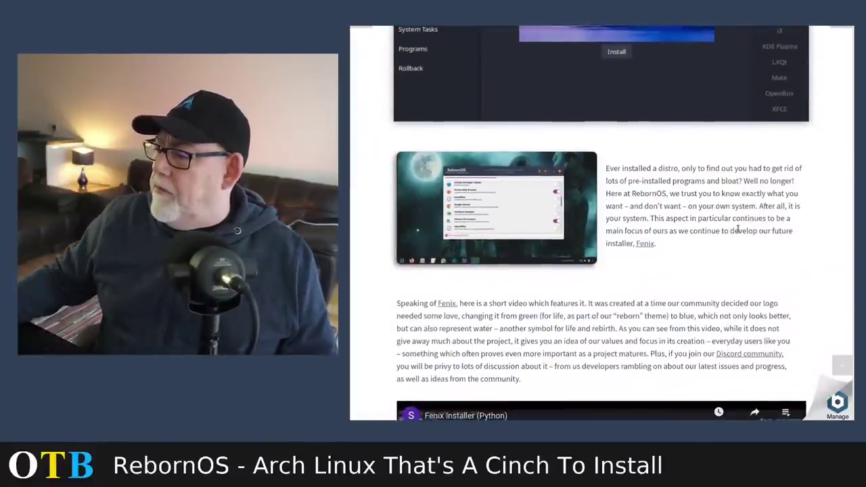
scroll(737, 231, "down", 6)
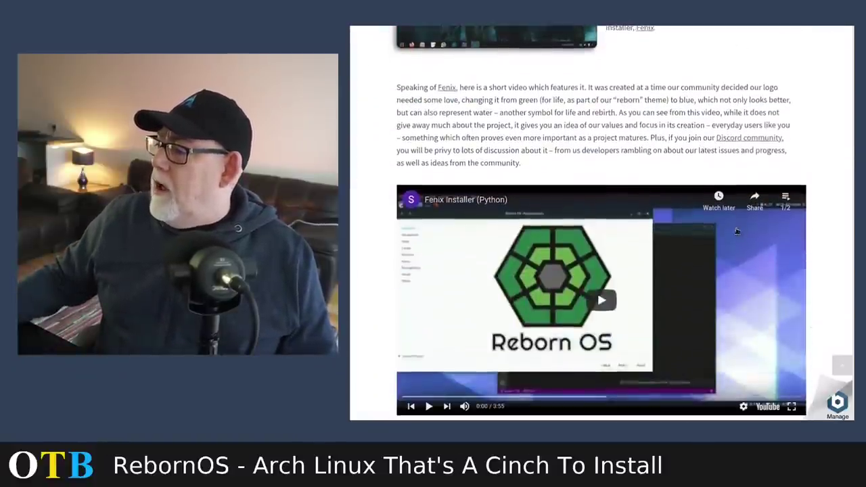
scroll(738, 231, "up", 15)
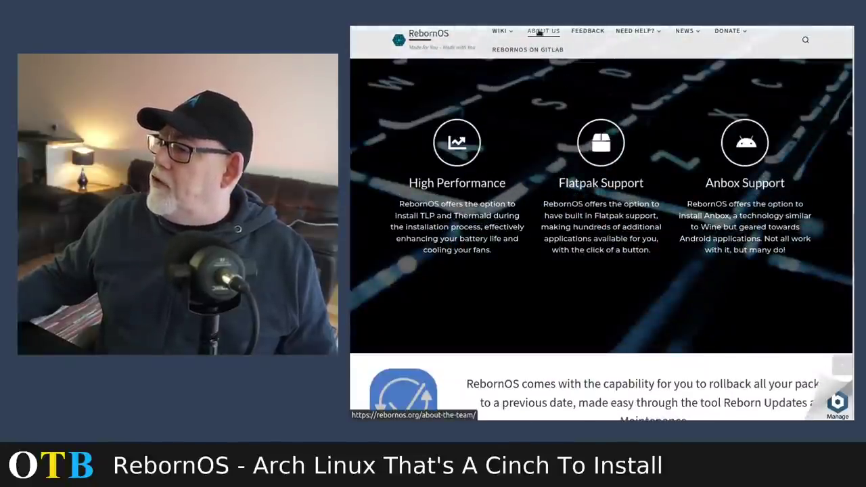
left_click(540, 32)
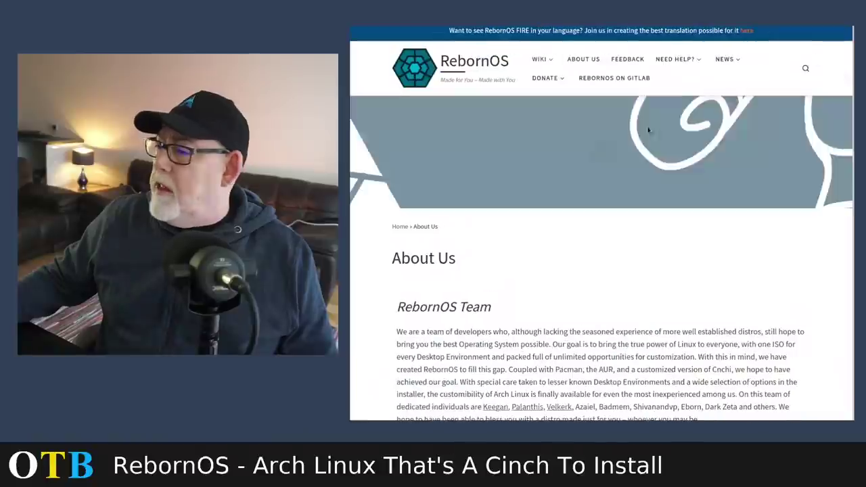
scroll(704, 179, "down", 4)
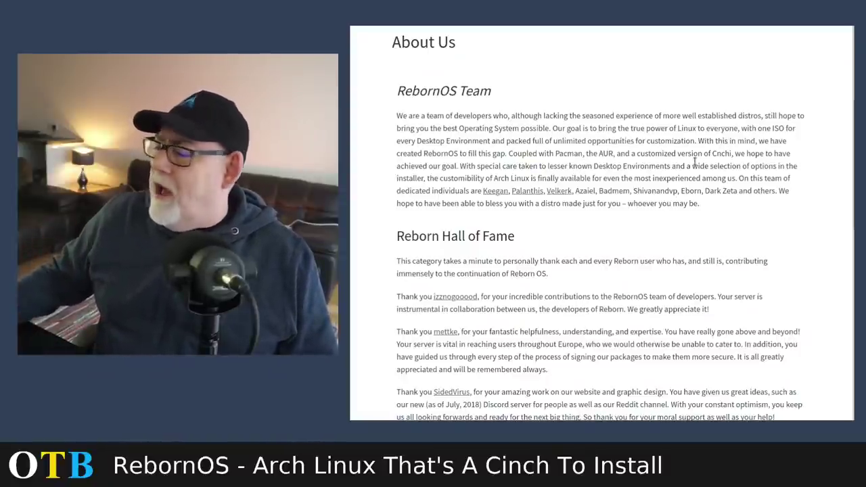
scroll(695, 161, "down", 2)
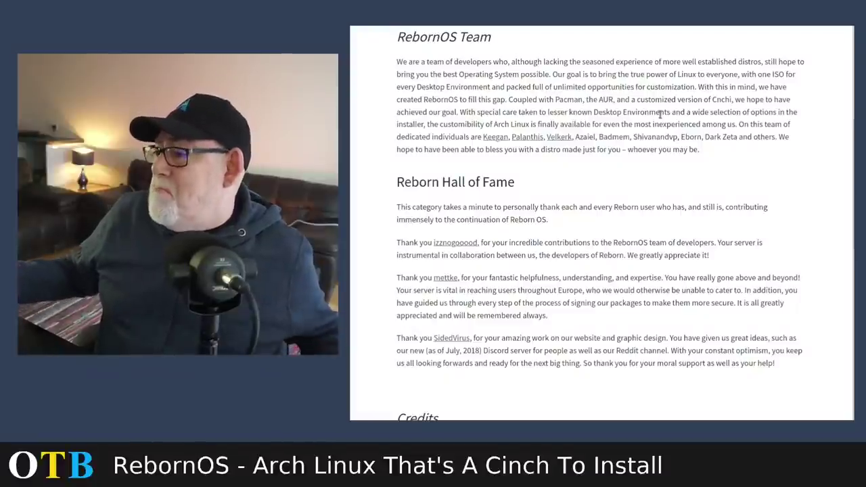
scroll(660, 115, "down", 3)
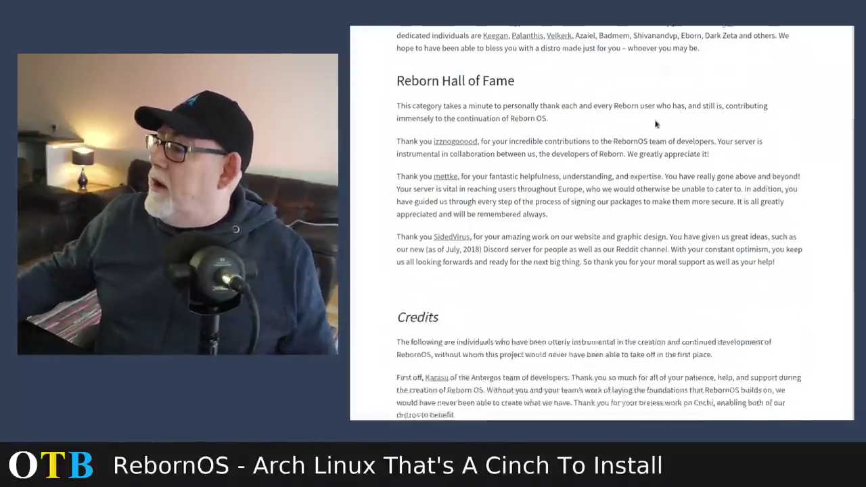
scroll(662, 132, "up", 5)
scroll(664, 142, "up", 2)
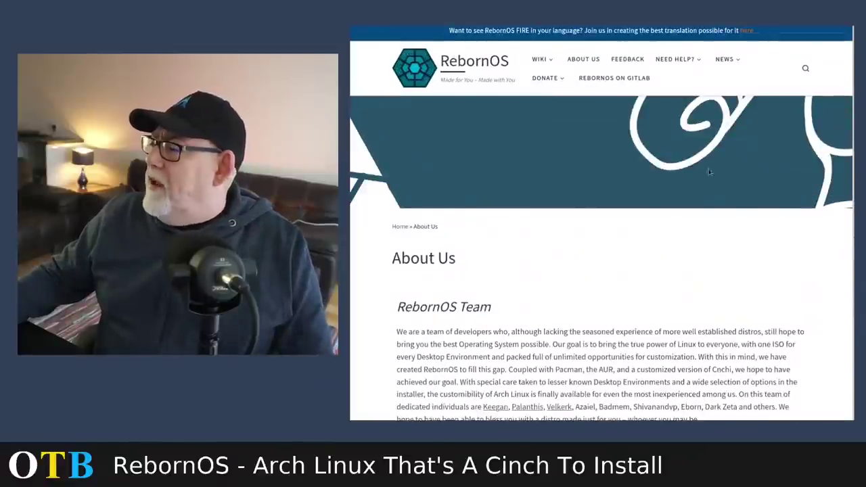
scroll(720, 178, "down", 2)
scroll(720, 178, "up", 2)
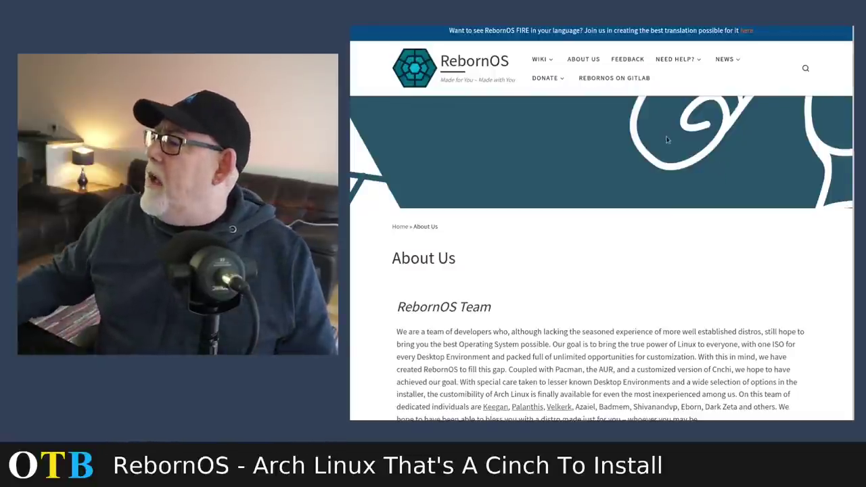
mouse_move(678, 62)
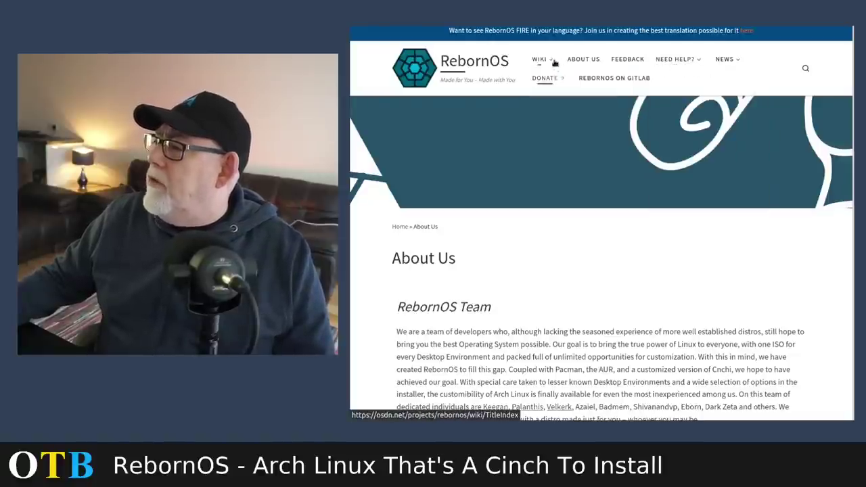
mouse_move(541, 59)
mouse_move(555, 79)
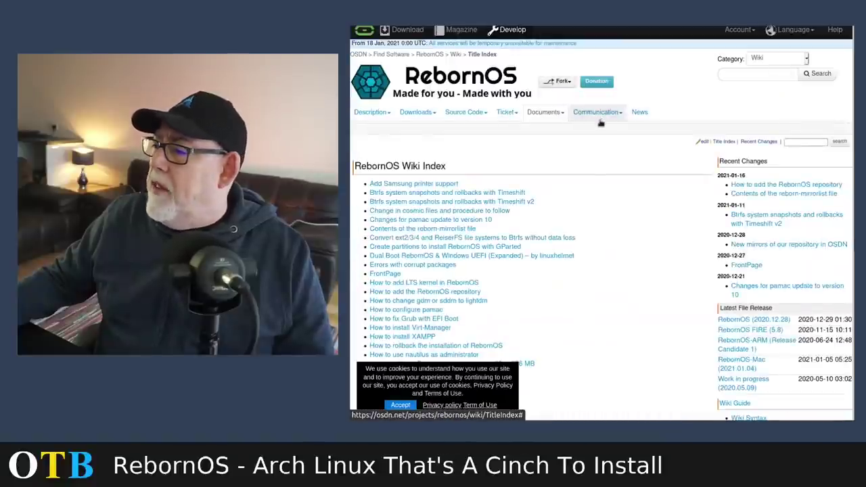
scroll(597, 125, "down", 2)
scroll(597, 125, "down", 2)
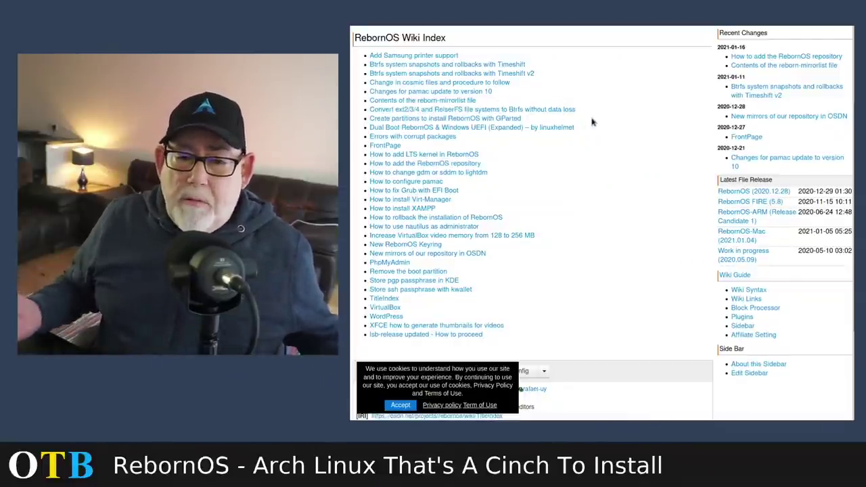
scroll(603, 223, "up", 3)
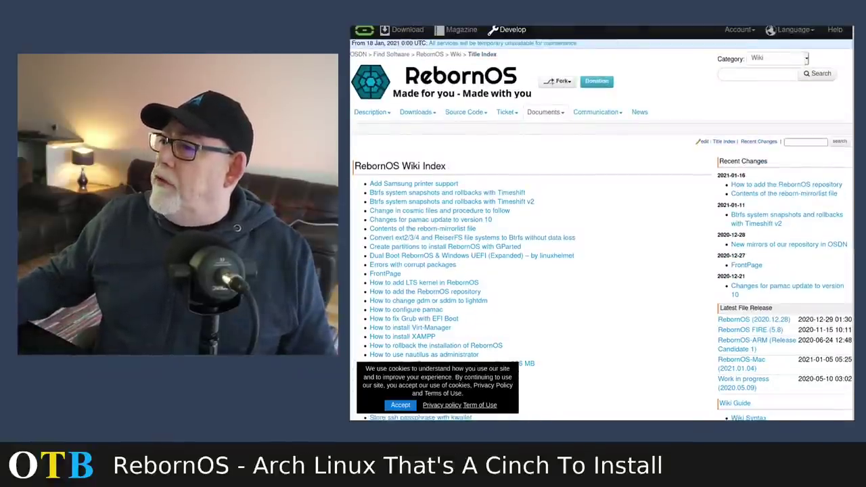
key("ctrl+Tab")
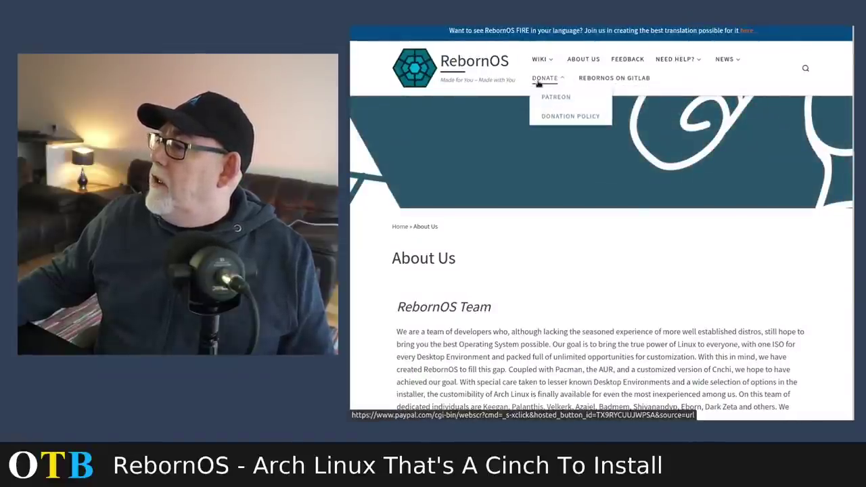
Step: Return to the RebornOS home page and open the Downloads page for RebornOS-2020.12.28-x86_64.iso
scroll(615, 159, "down", 2)
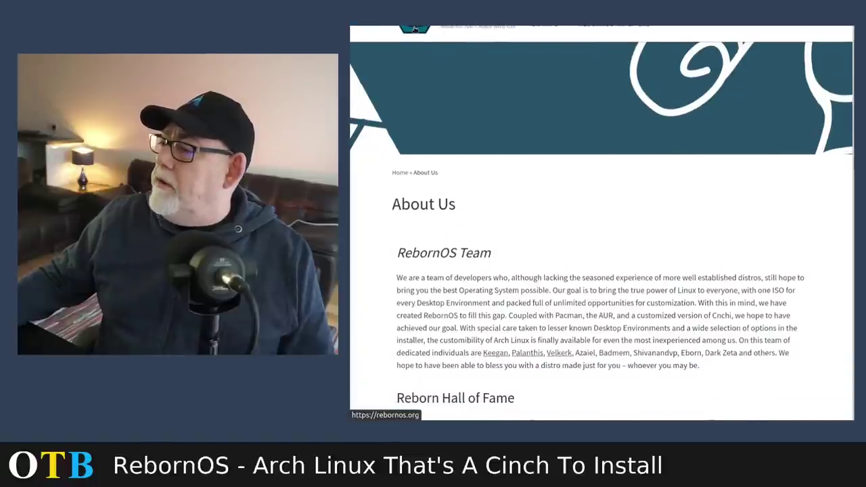
left_click(415, 29)
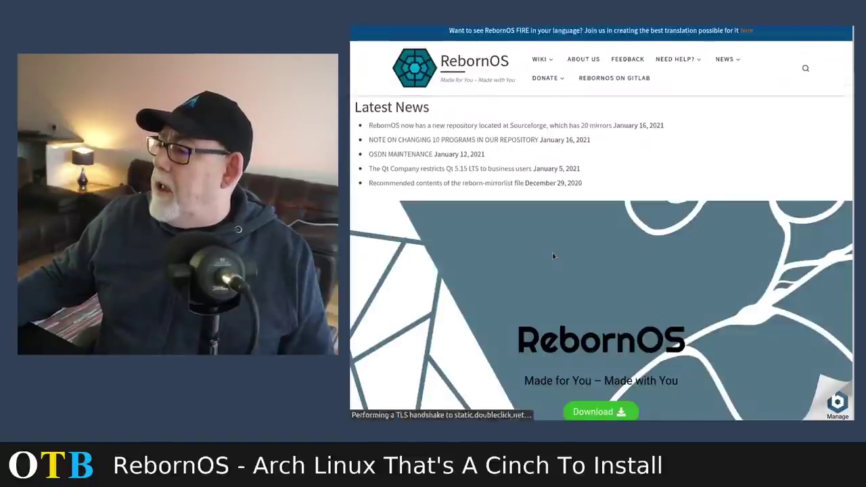
scroll(555, 224, "down", 5)
left_click(615, 88)
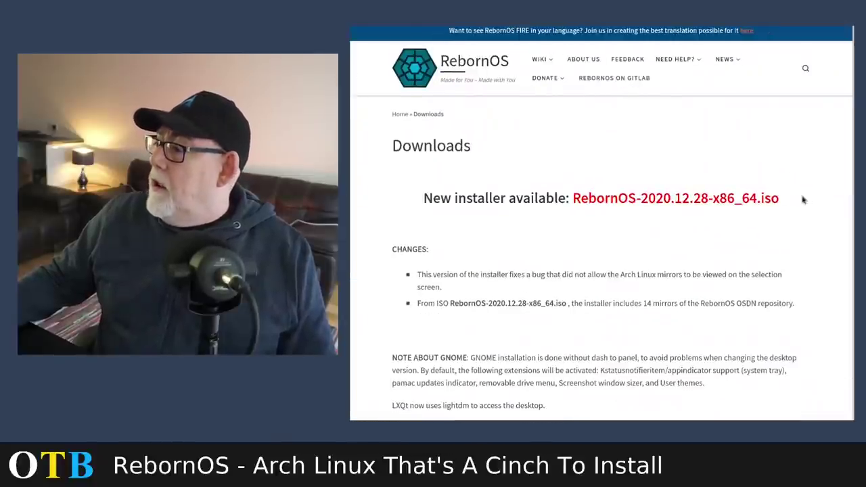
Step: Follow the official download link to the RebornOS project page on OSDN
scroll(535, 188, "down", 10)
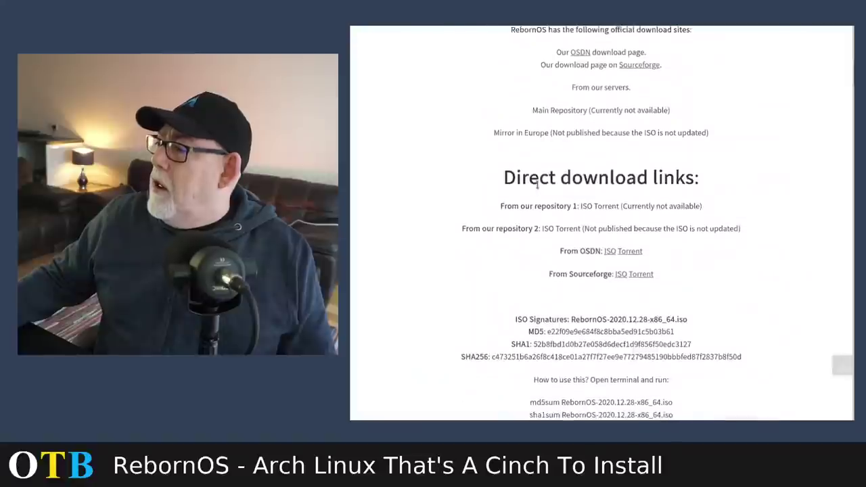
scroll(541, 199, "up", 3)
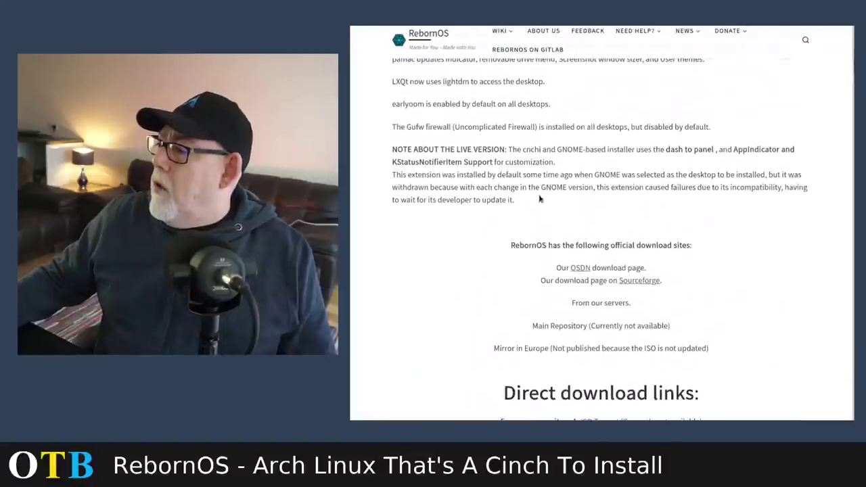
left_click(580, 268)
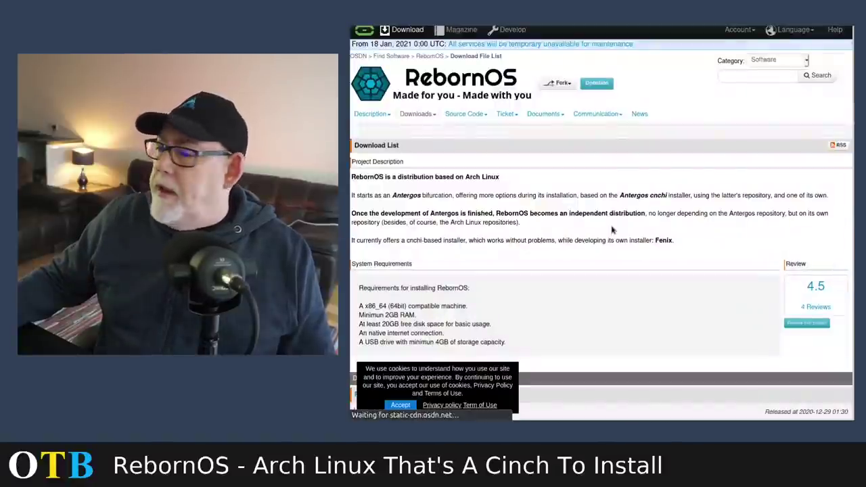
Step: Scroll the OSDN RebornOS page down to the Download List and System Requirements
scroll(578, 217, "down", 3)
scroll(578, 217, "down", 1)
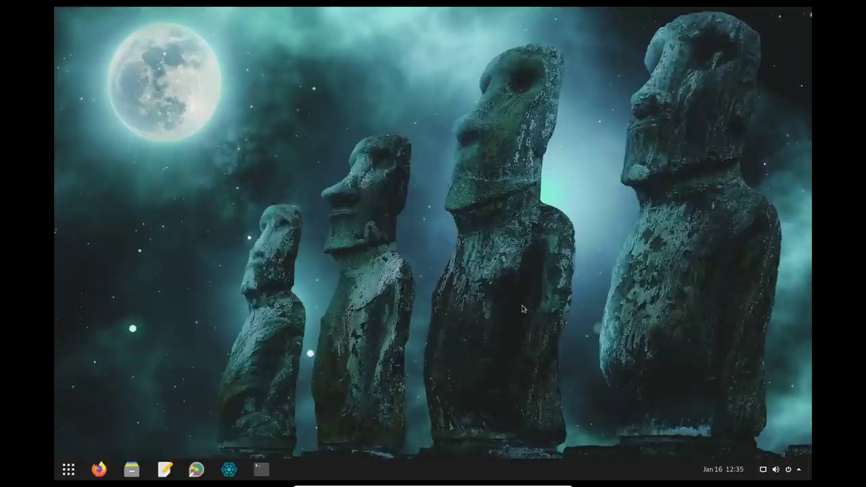
Step: Launch the RebornOS Installer from the taskbar and choose Install It on the welcome window
left_click(229, 471)
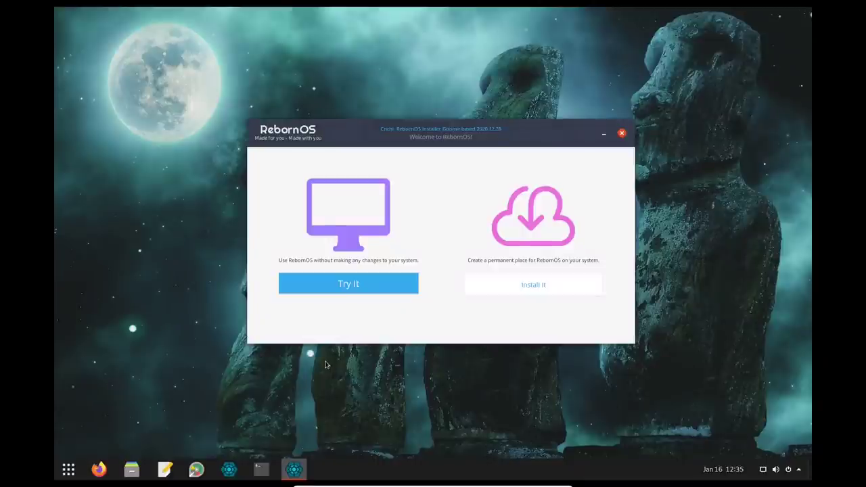
left_click(521, 288)
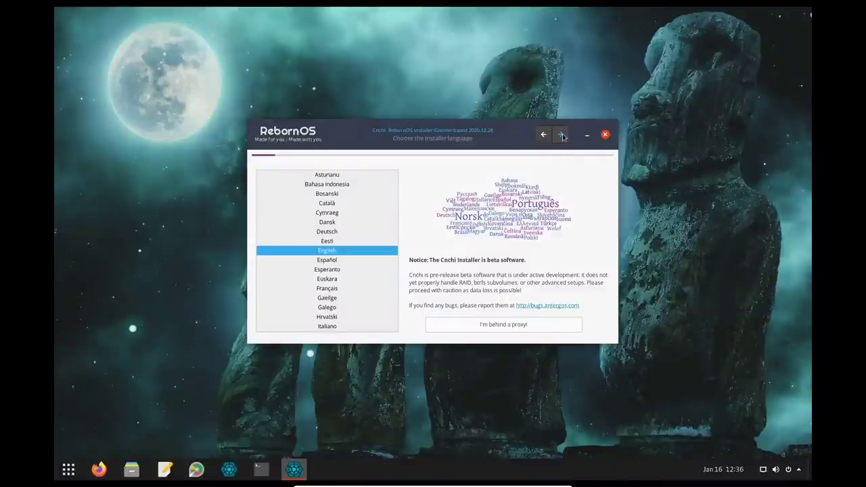
Step: Keep English as the installer language and move on to System Check
left_click(561, 134)
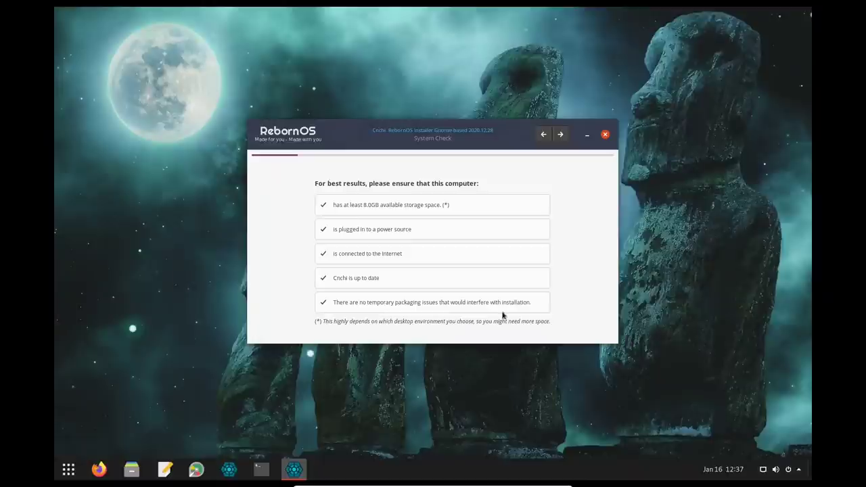
Step: Set the location to English (GB), United Kingdom and the timezone to Europe/London
left_click(560, 134)
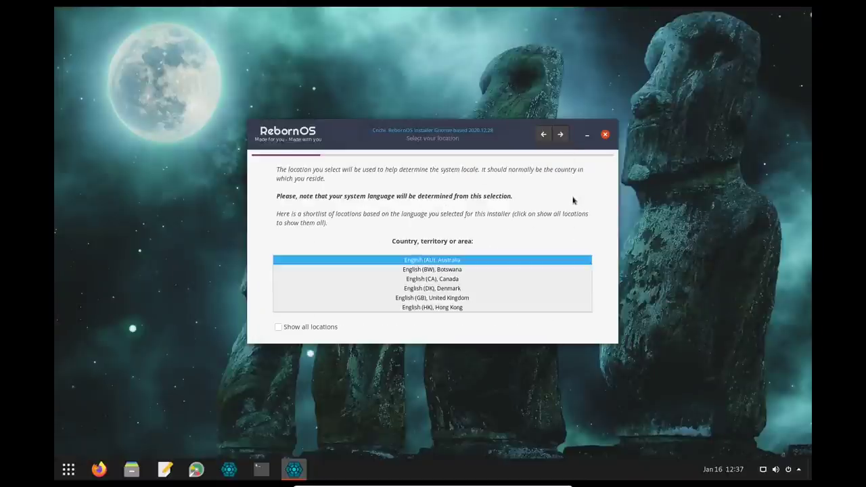
left_click(458, 299)
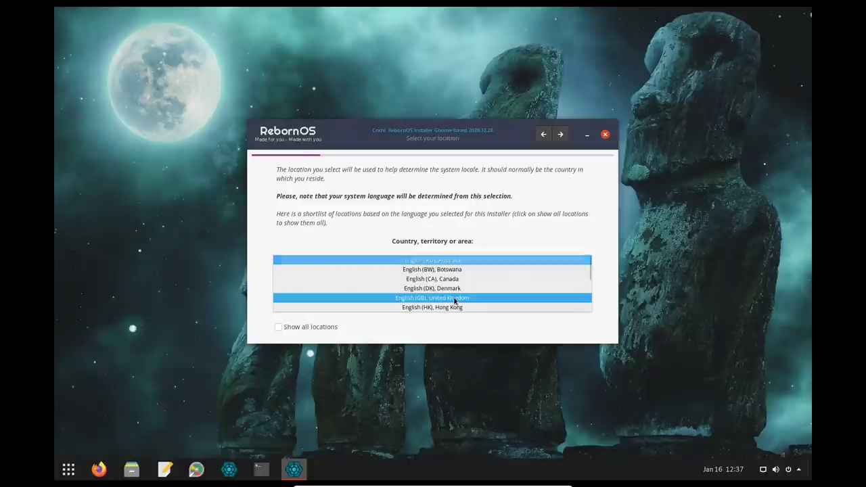
left_click(560, 134)
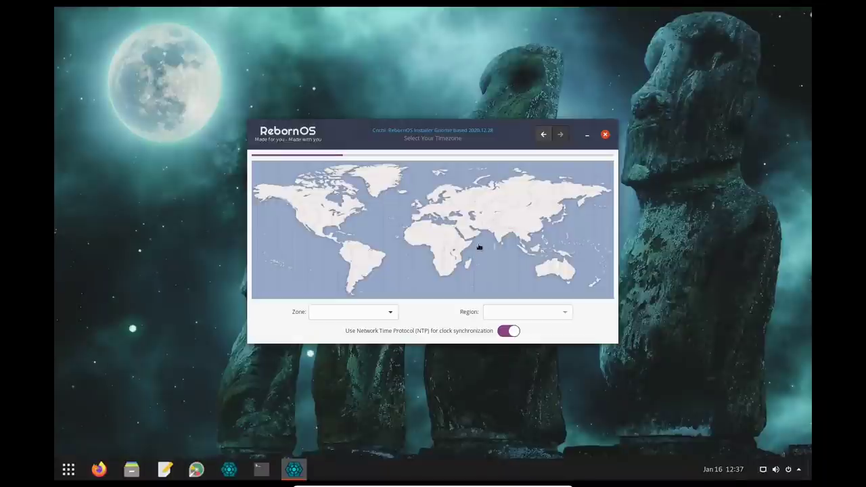
left_click(420, 209)
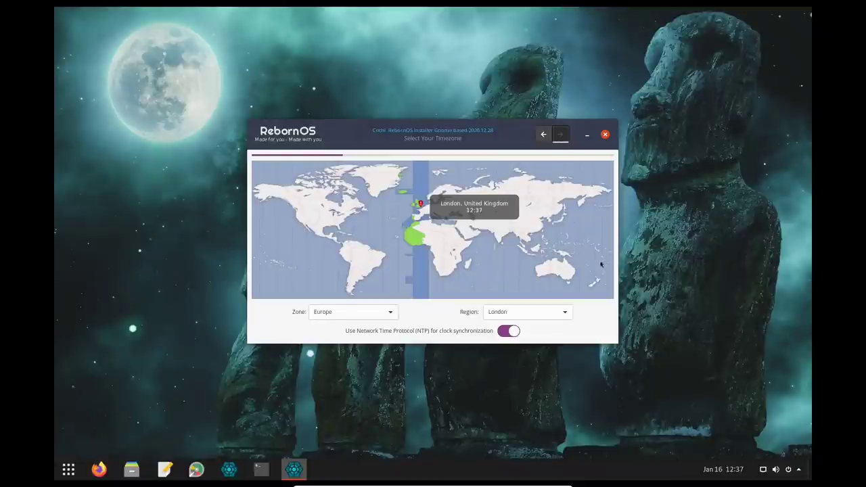
left_click(560, 134)
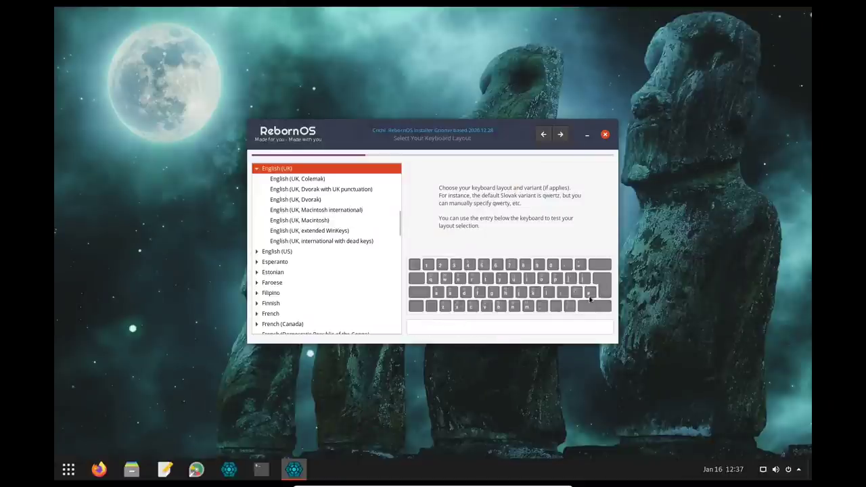
Step: Accept the English (UK) keyboard layout, then preview KDE and Openbox in the desktop list
left_click(560, 134)
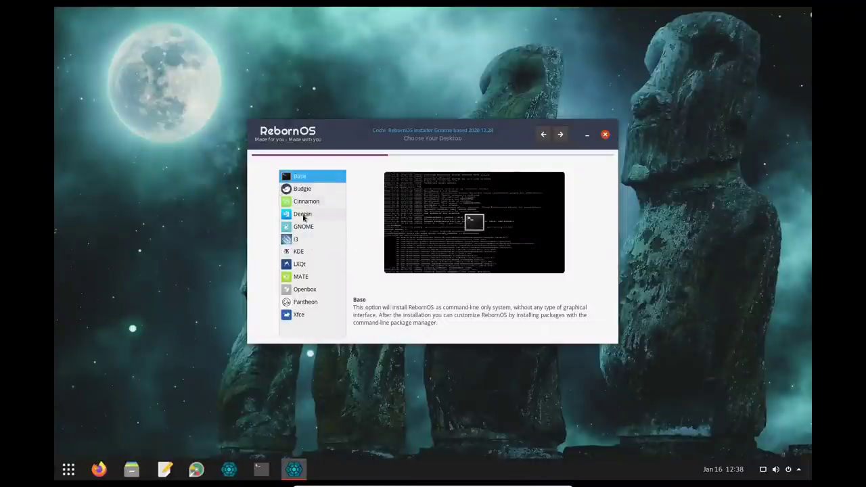
left_click(304, 252)
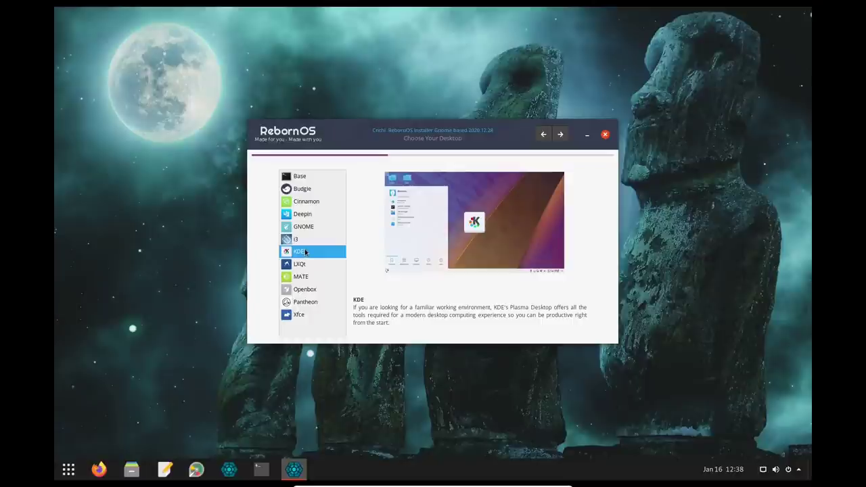
left_click(316, 290)
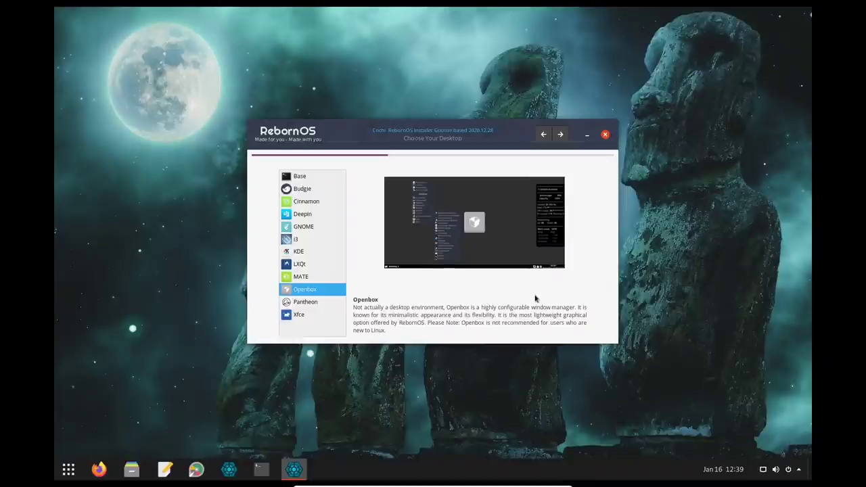
Step: Preview Pantheon and Xfce, then pick Budgie and continue to its Feature Selection page
left_click(306, 305)
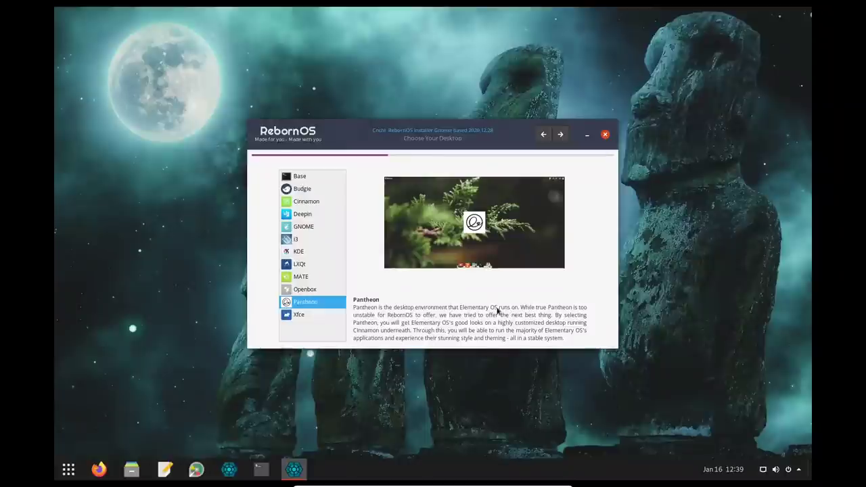
left_click(312, 318)
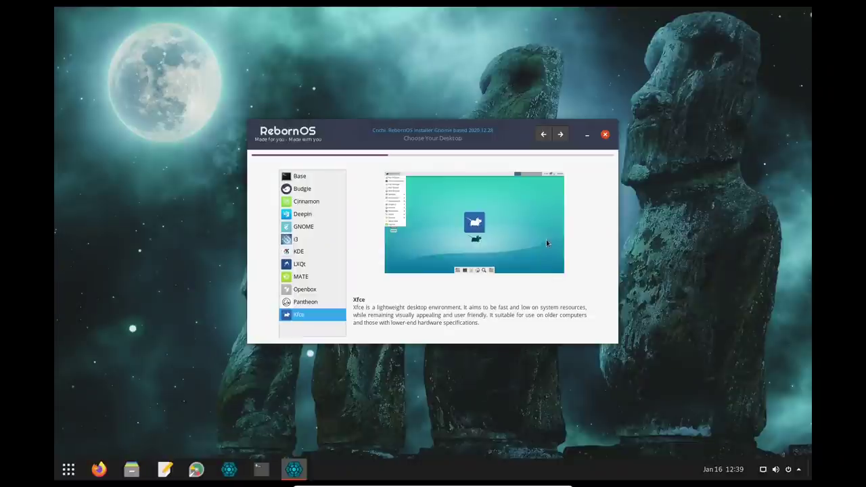
left_click(301, 189)
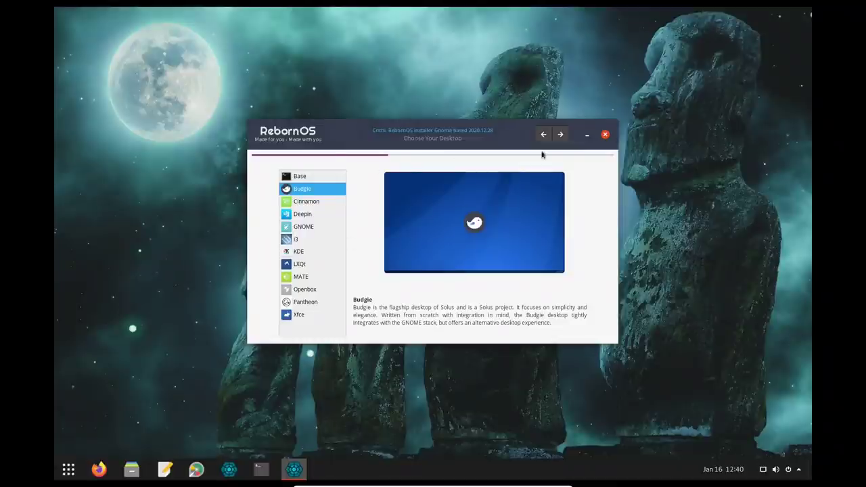
left_click(562, 136)
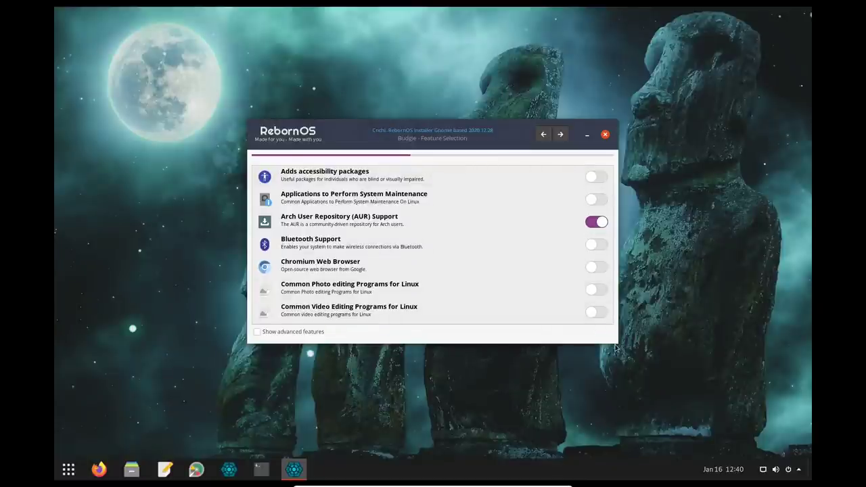
Step: Move the installer window up-left and turn on 'Show advanced features' in the Budgie feature list
left_click_drag(492, 129, 451, 58)
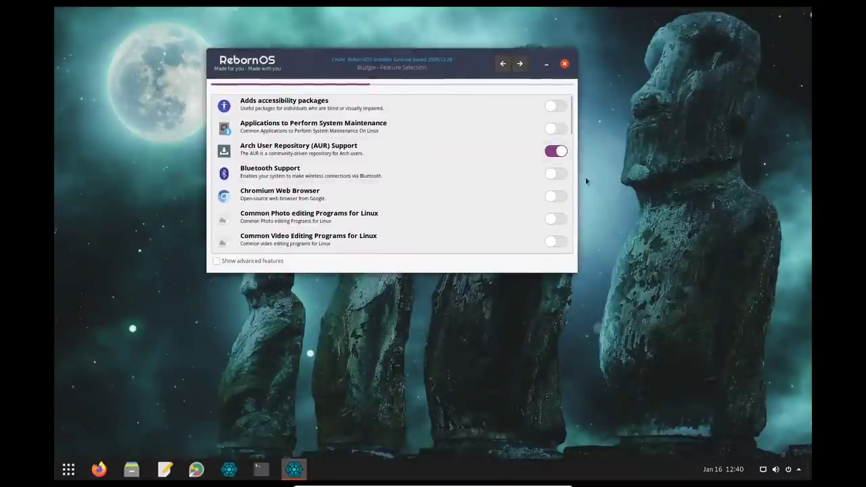
mouse_move(570, 127)
left_mouse_down()
mouse_move(571, 250)
mouse_move(571, 111)
left_mouse_up()
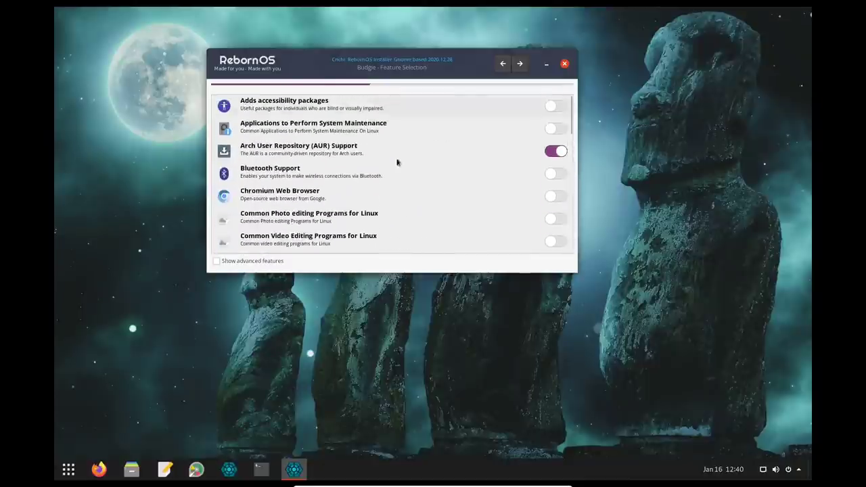
left_click(217, 261)
left_click(216, 262)
left_click(216, 261)
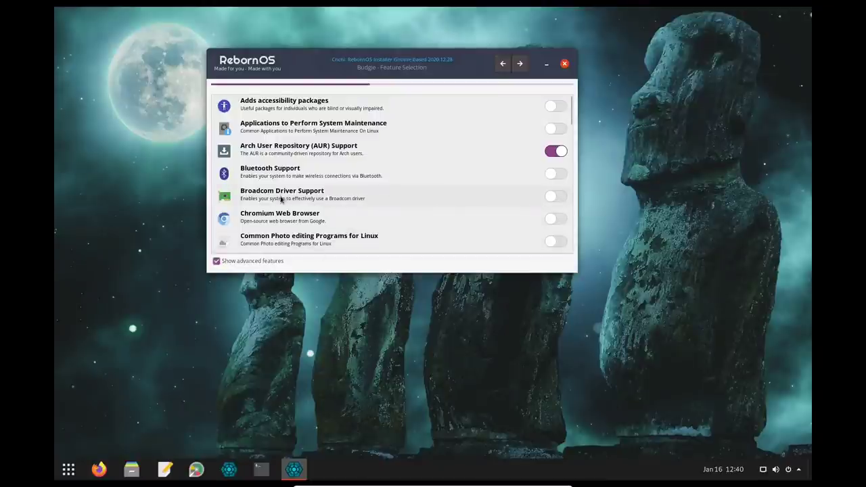
mouse_move(281, 200)
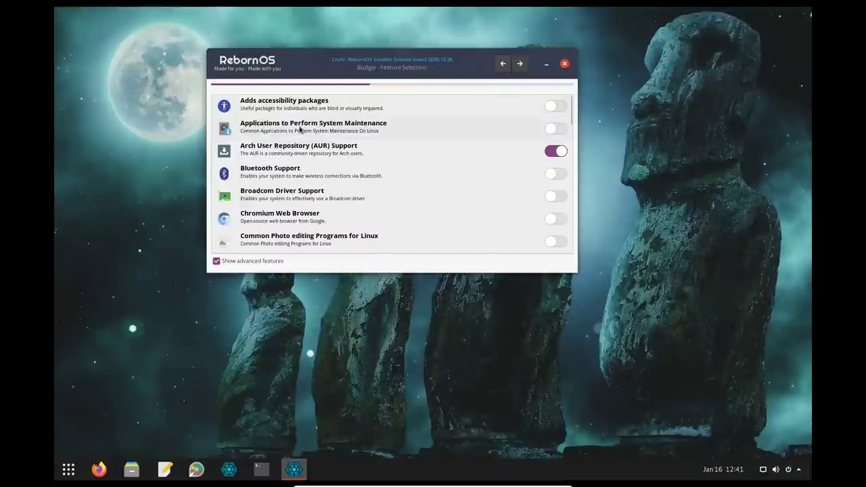
mouse_move(300, 130)
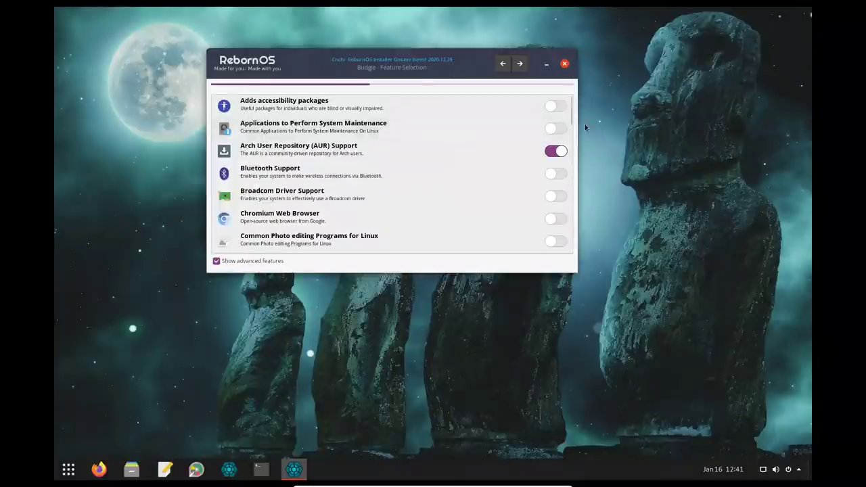
Step: Enable System Maintenance applications, Chromium Web Browser and Common Photo editing Programs in the Budgie features
left_click(554, 130)
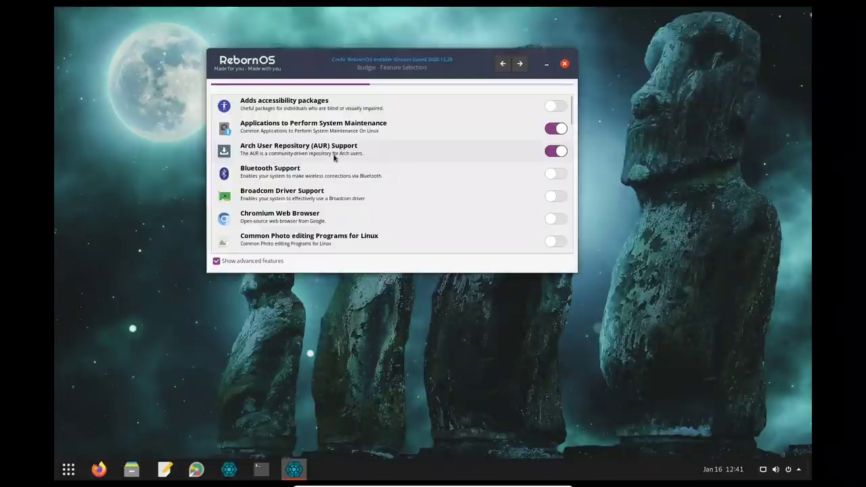
mouse_move(331, 156)
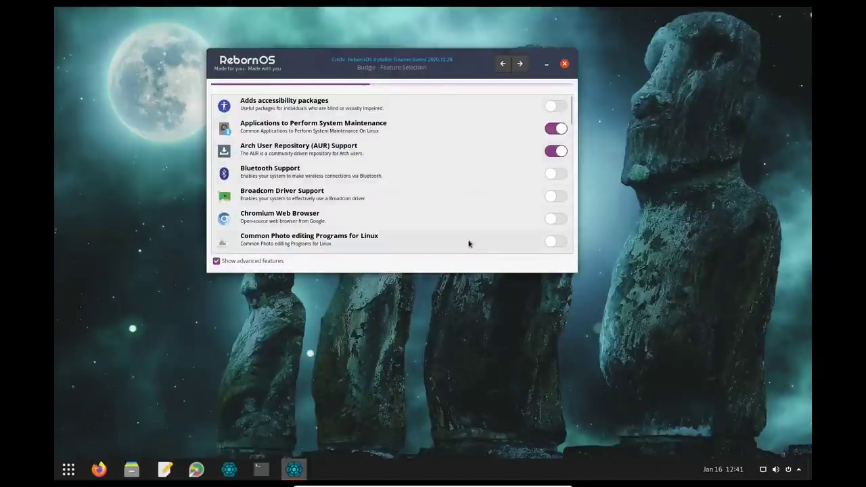
left_click(558, 220)
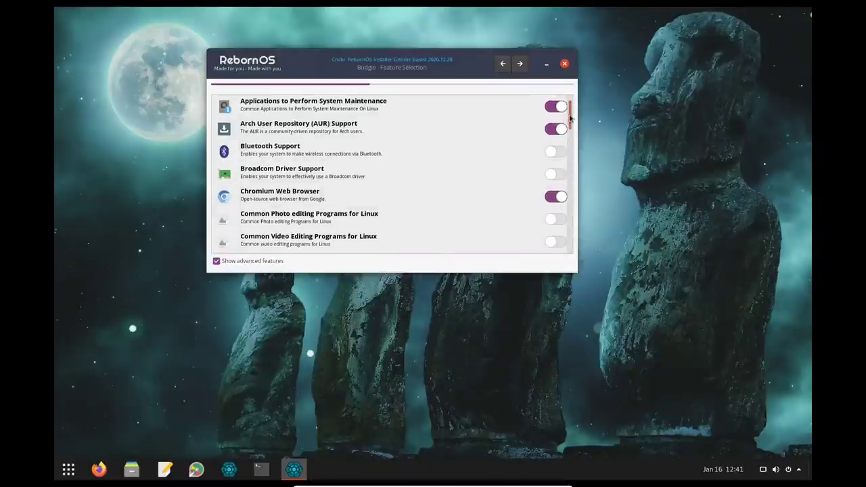
left_click_drag(570, 119, 570, 134)
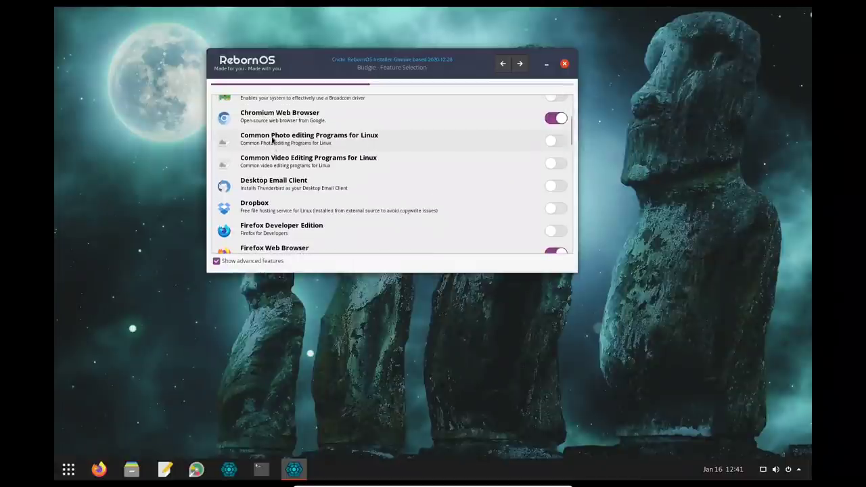
mouse_move(272, 140)
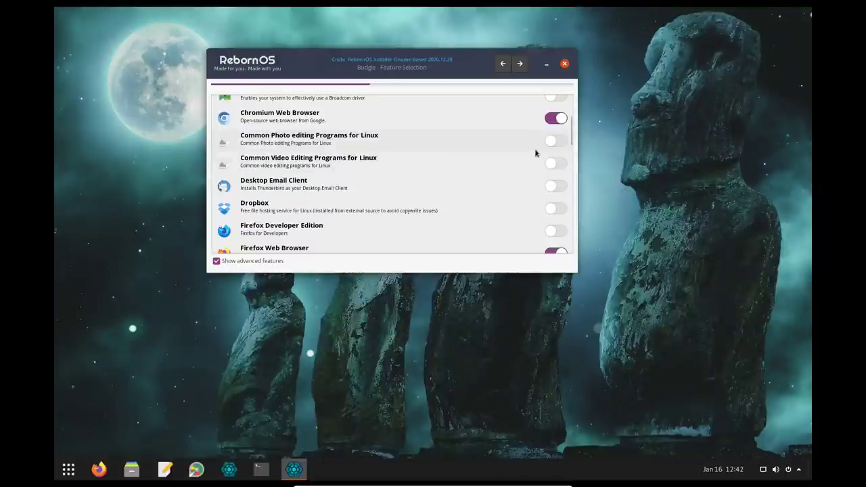
left_click(555, 143)
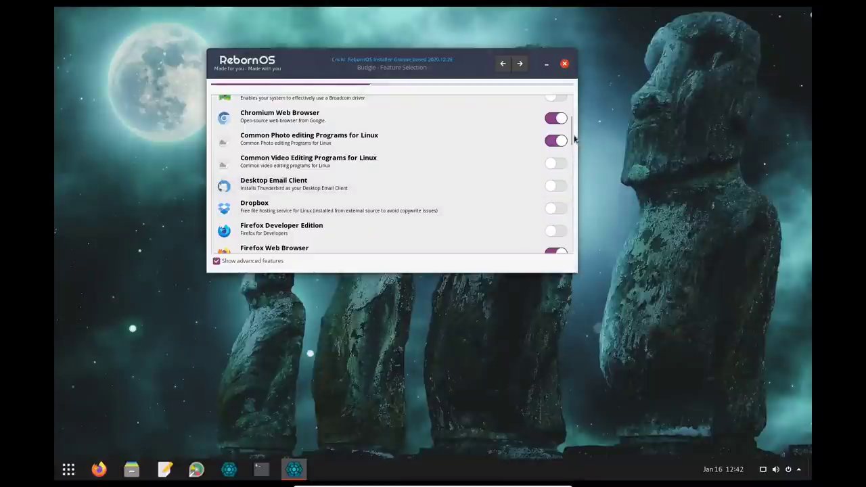
Step: Scroll down the feature list and turn on Hardware Analysis and LibreOffice
scroll(573, 156, "down", 3)
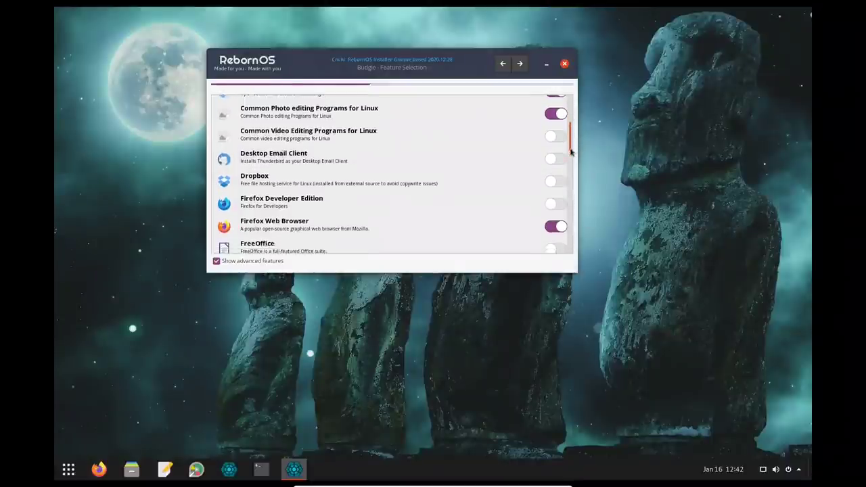
scroll(573, 178, "down", 1)
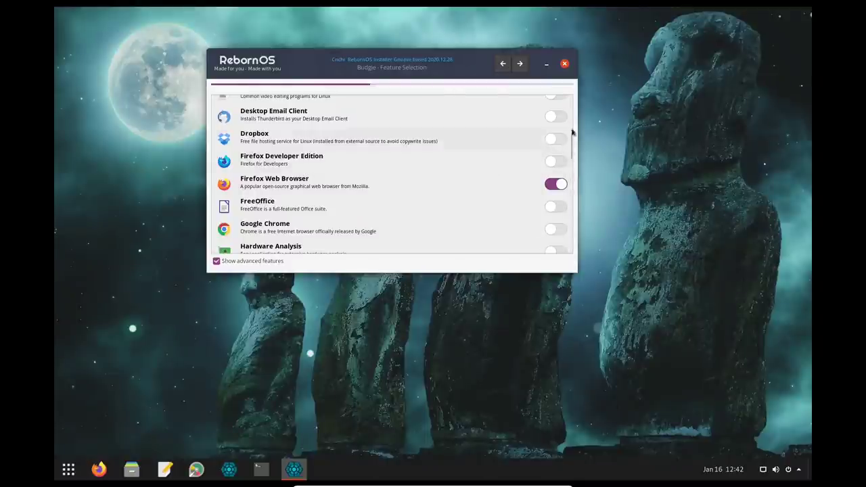
scroll(573, 153, "down", 1)
scroll(573, 152, "down", 3)
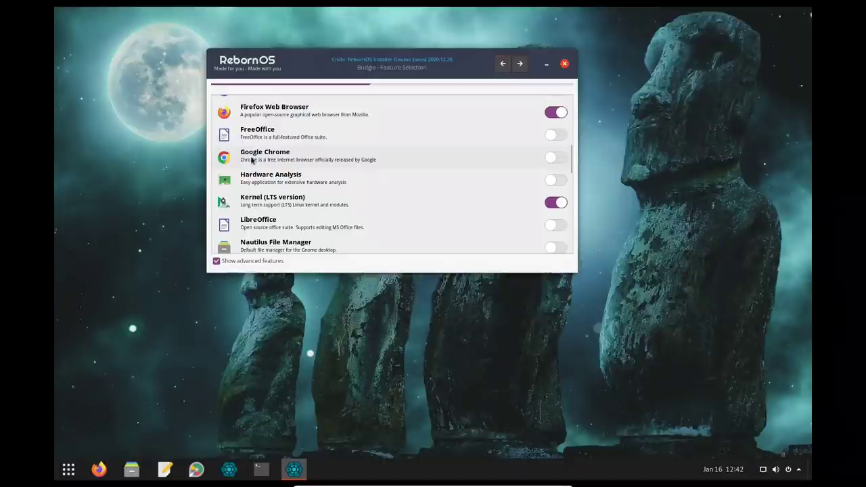
mouse_move(252, 159)
left_click_drag(571, 164, 571, 169)
mouse_move(257, 157)
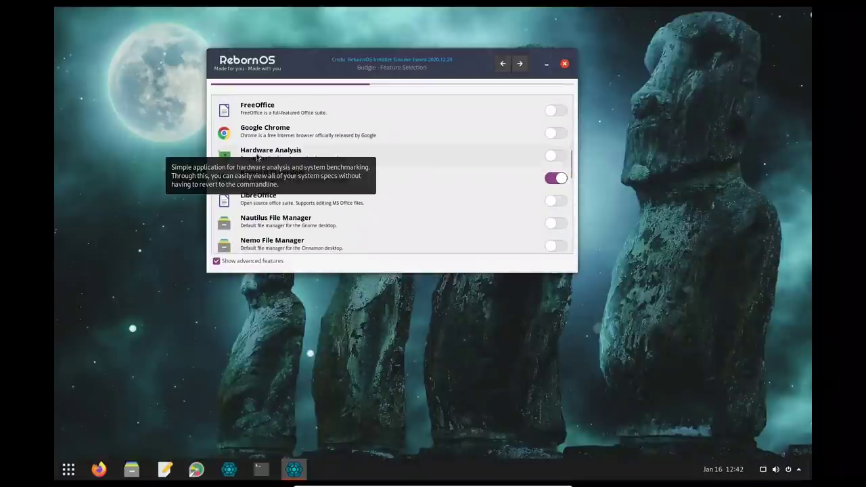
left_click(556, 156)
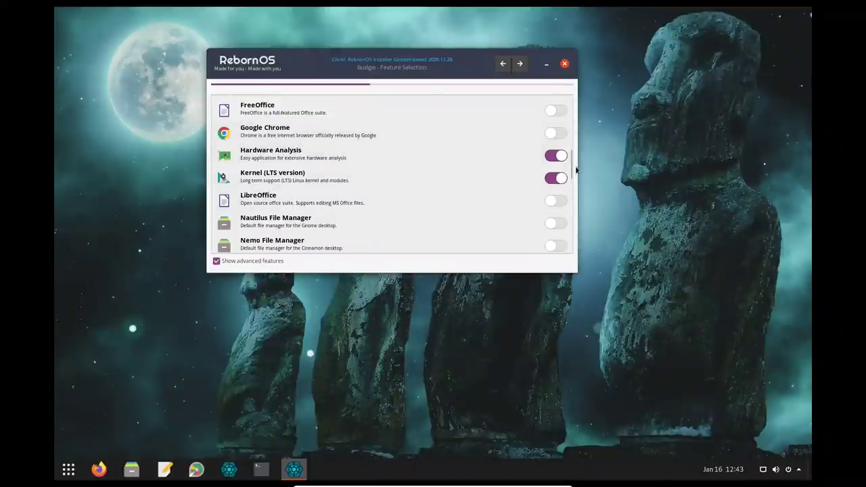
left_click_drag(572, 172, 572, 179)
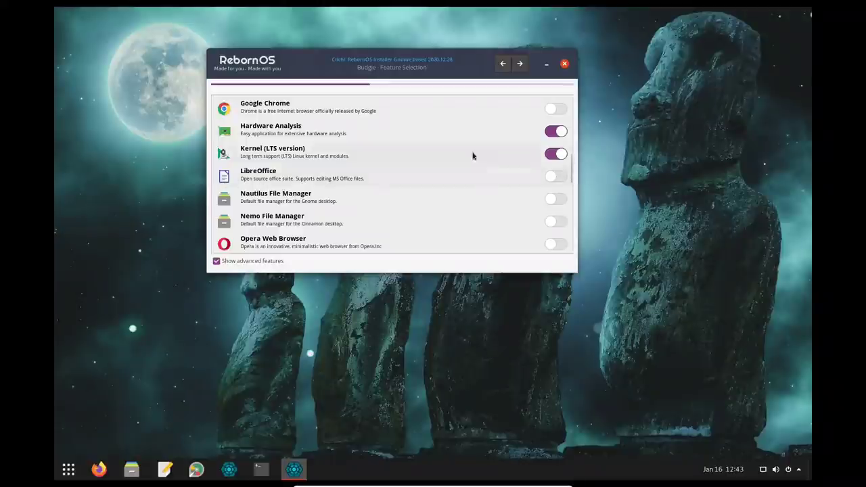
left_click(559, 176)
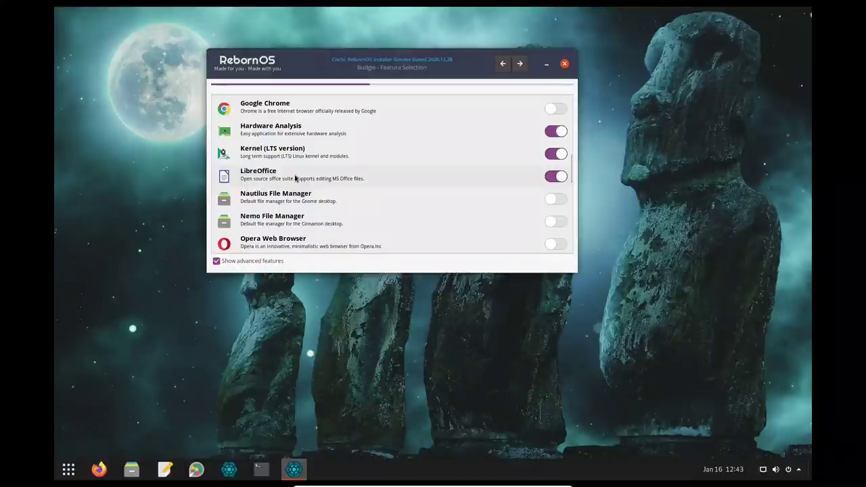
Step: Turn on VLC, then return to the top of the feature list
mouse_move(249, 174)
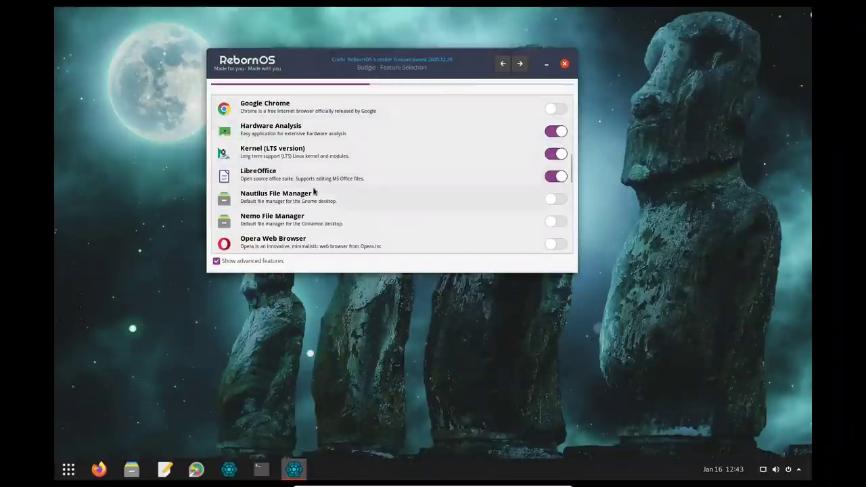
left_click_drag(571, 165, 579, 230)
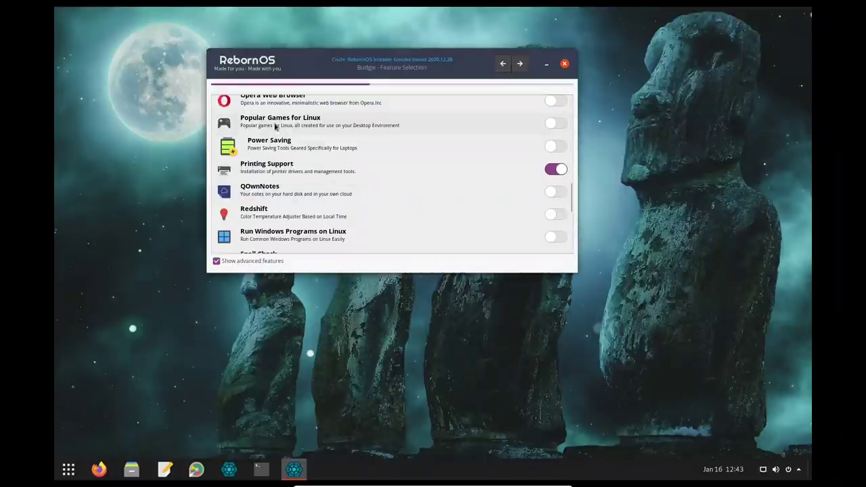
mouse_move(274, 126)
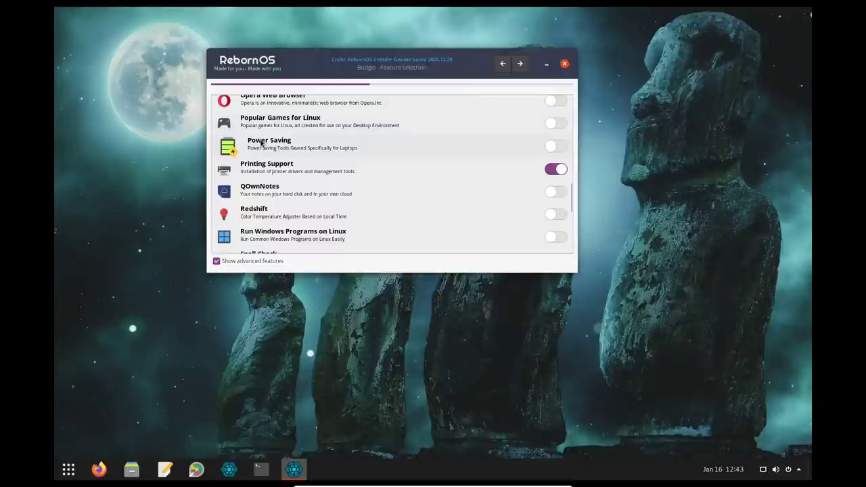
mouse_move(262, 142)
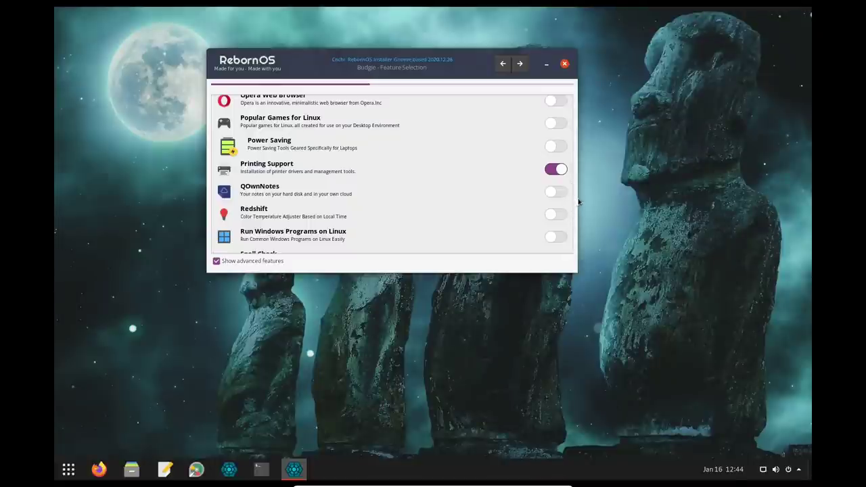
scroll(572, 203, "down", 1)
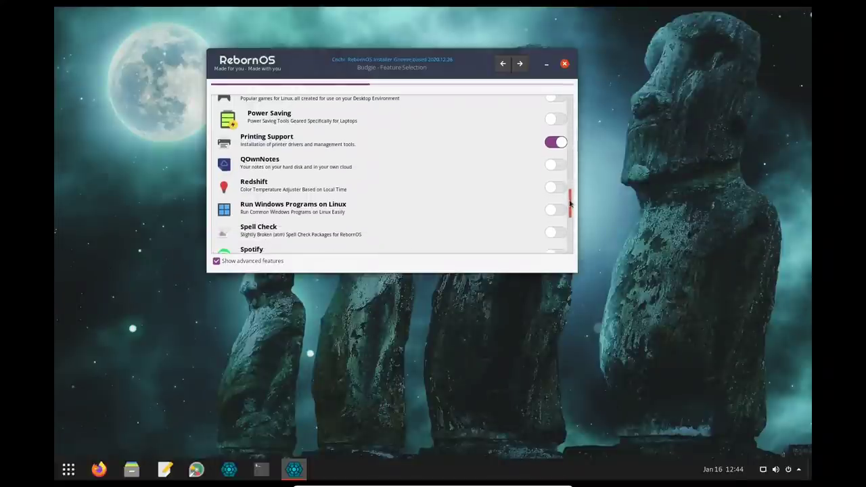
left_click_drag(571, 204, 571, 215)
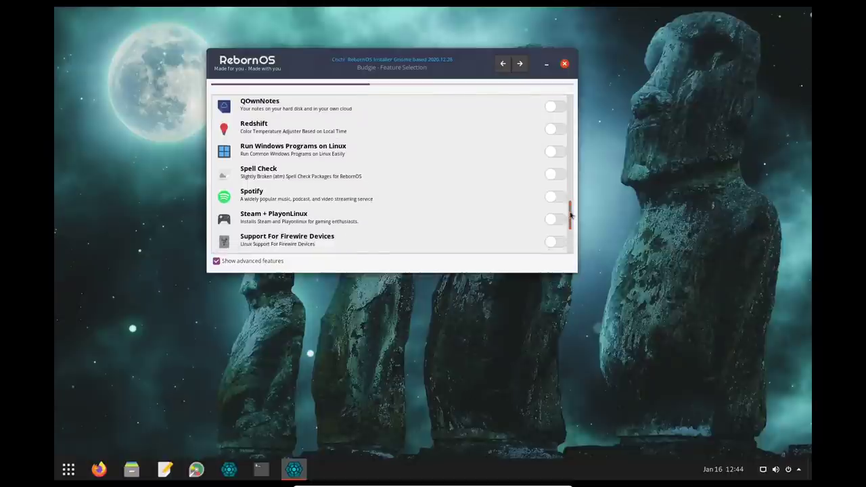
mouse_move(267, 157)
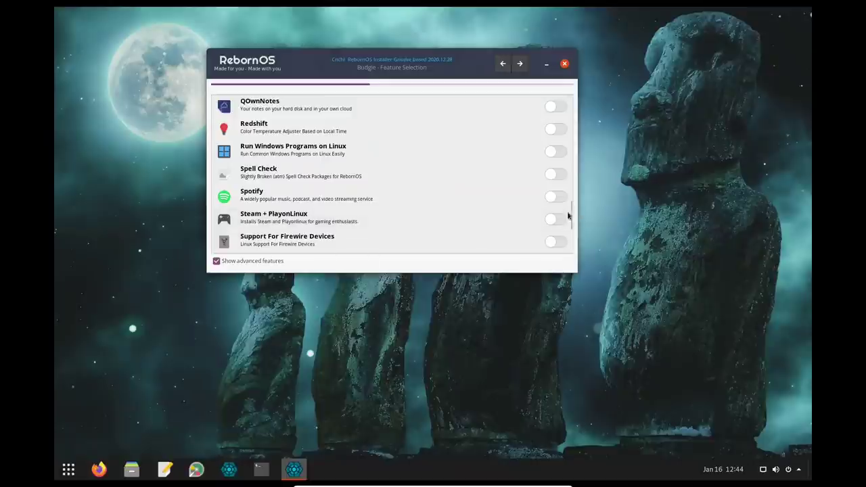
left_click_drag(568, 217, 573, 241)
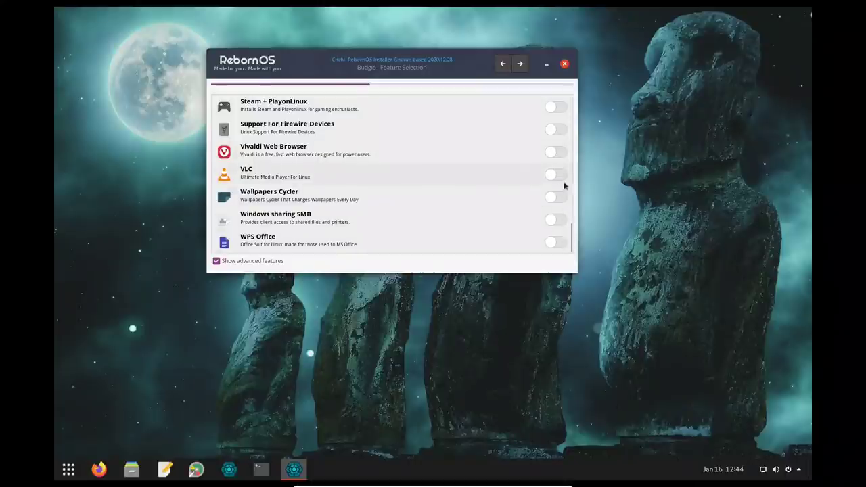
left_click(559, 176)
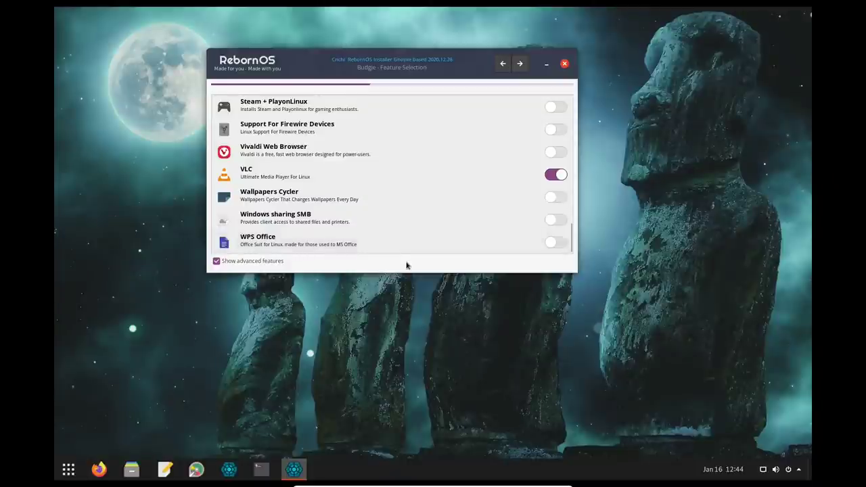
scroll(413, 187, "up", 8)
scroll(410, 177, "up", 7)
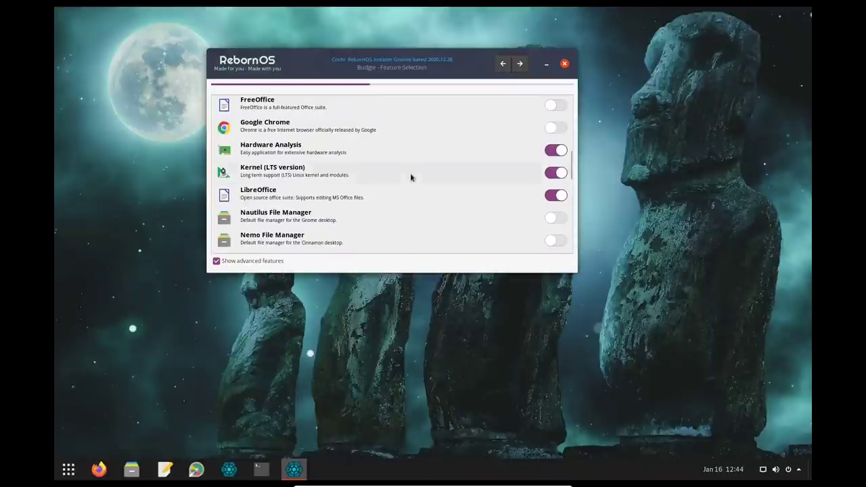
scroll(412, 177, "up", 3)
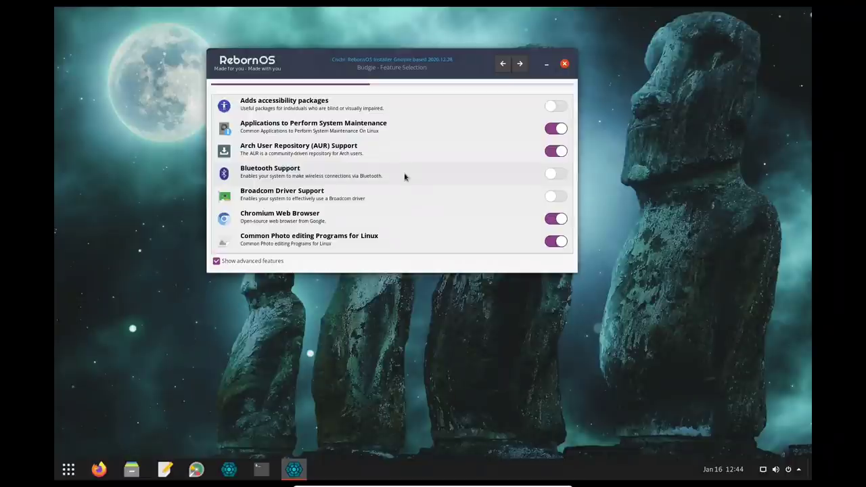
Step: Continue past feature selection, dismiss the AUR disclaimer, and leave cache selection at None
left_click(519, 65)
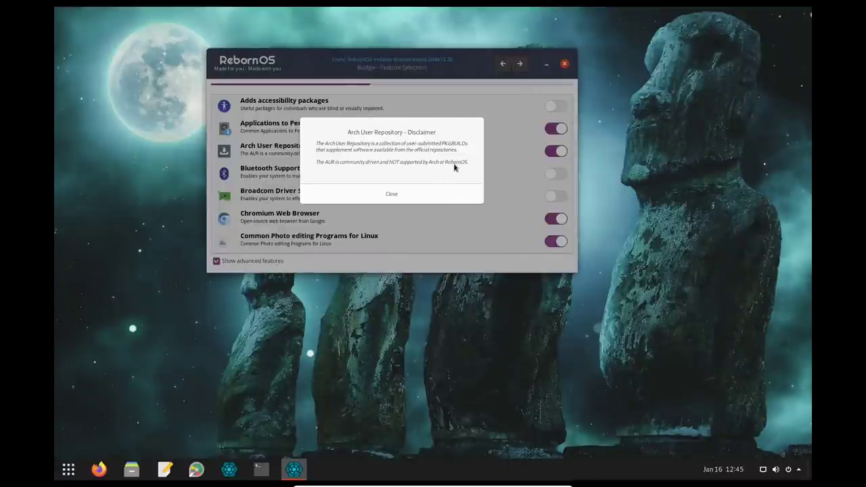
left_click(392, 194)
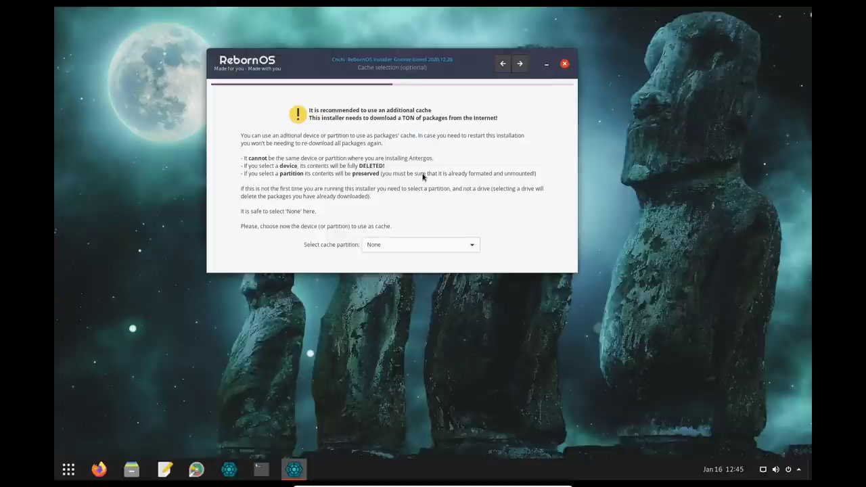
left_click(519, 64)
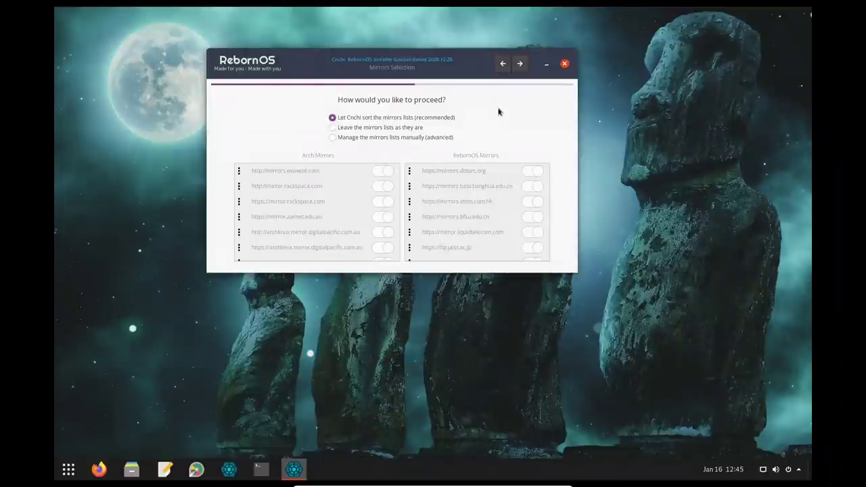
Step: Accept automatic mirror sorting and erase the 34 GB /dev/sda drive for installation
left_click(520, 63)
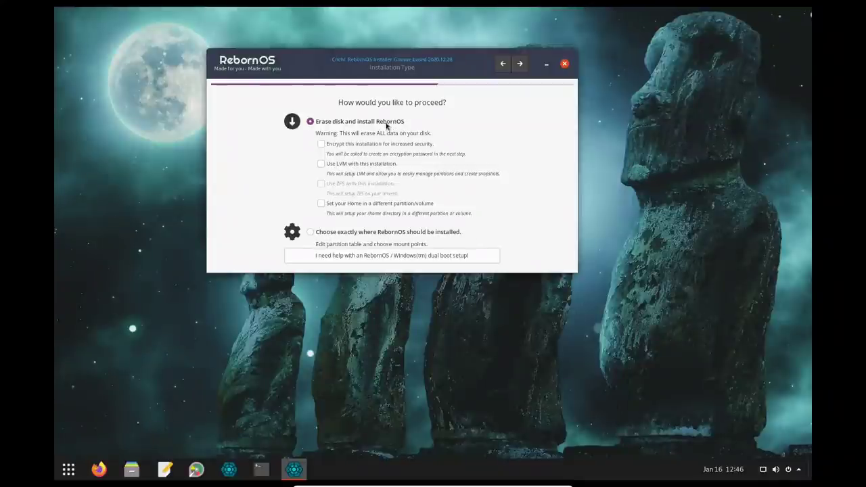
left_click(521, 67)
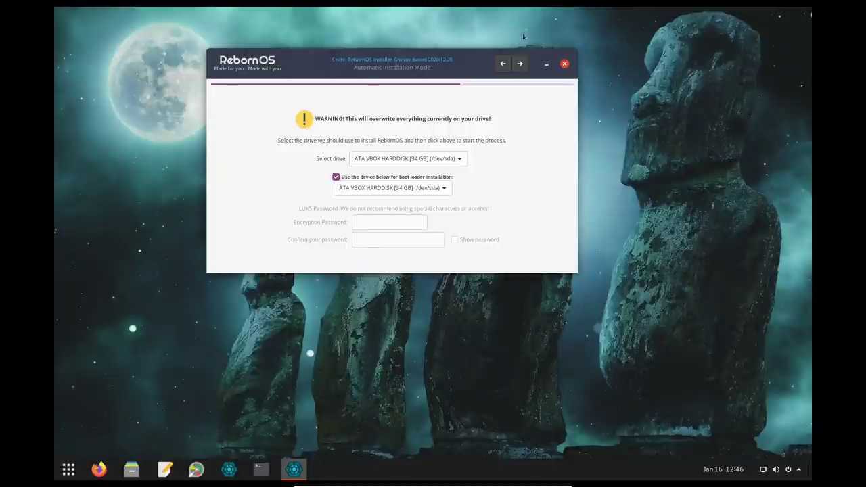
left_click(519, 65)
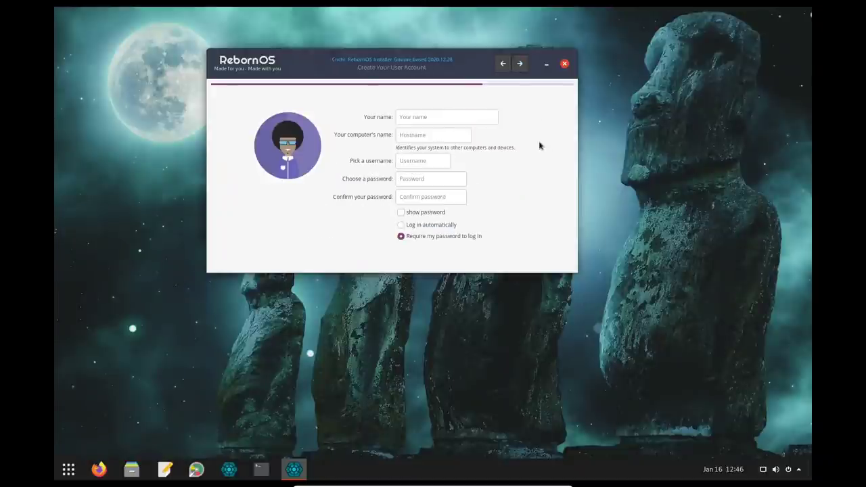
Step: Enter the user's full name, the computer name and the username
left_click(434, 117)
type("otb")
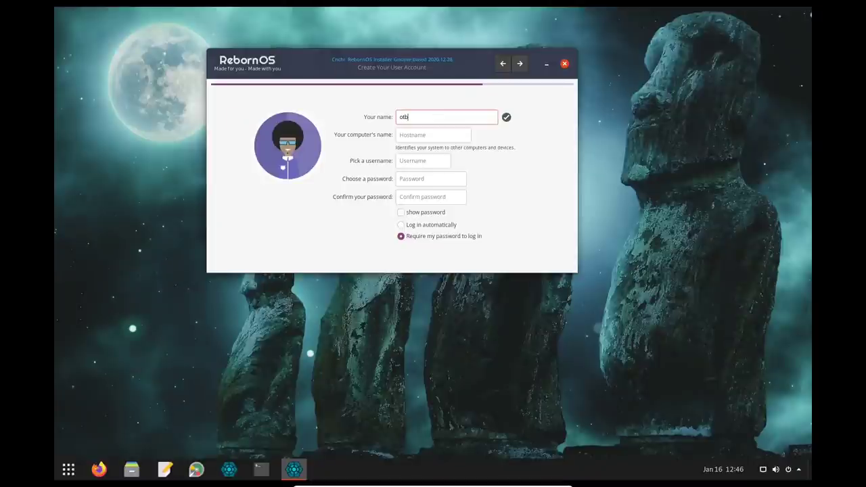
key("Tab")
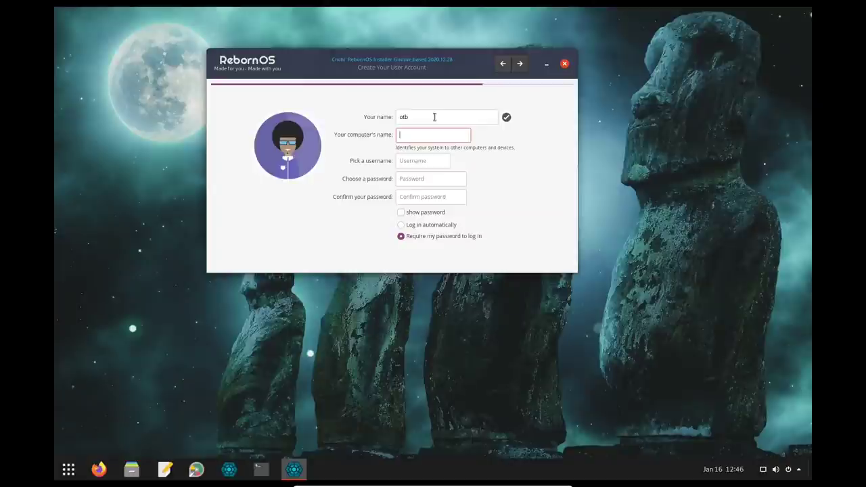
type("otb-reborn")
left_click(409, 162)
type("otb")
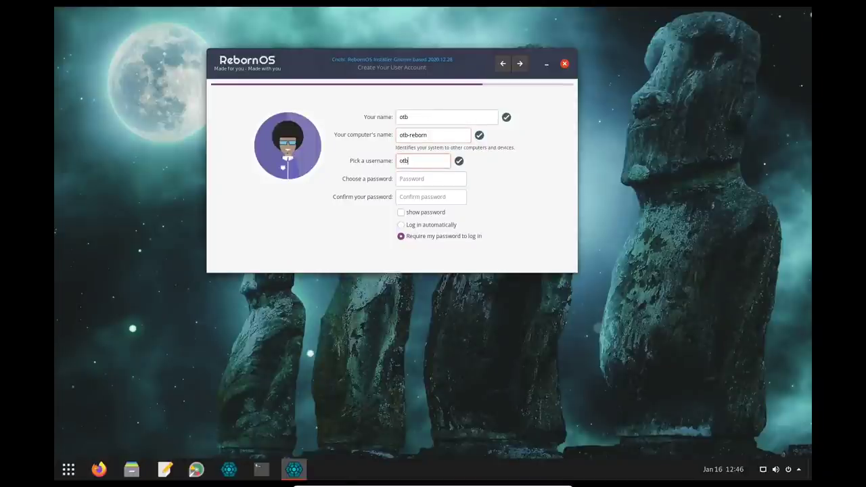
Step: Set and confirm the account password, then continue to the Installation Summary
key("Tab")
type("1234567")
key("Tab")
type("1234567")
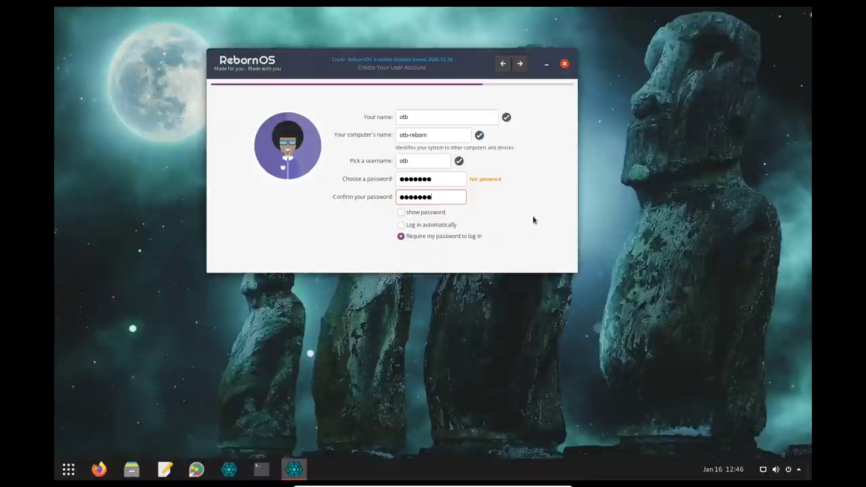
left_click(520, 64)
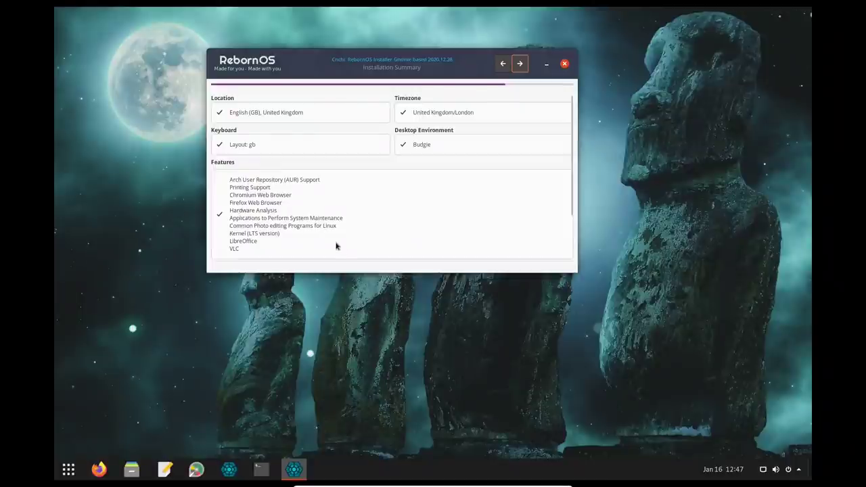
Step: Start the installation from the summary page and confirm with Yes
left_click(519, 63)
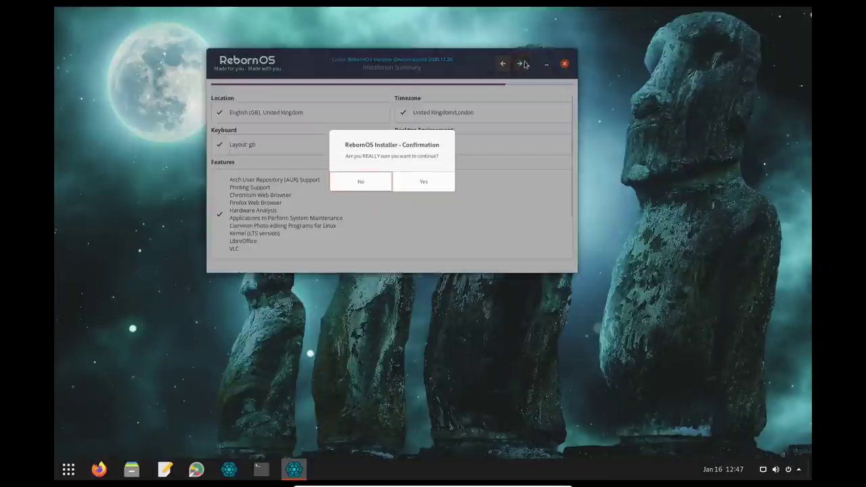
left_click(423, 181)
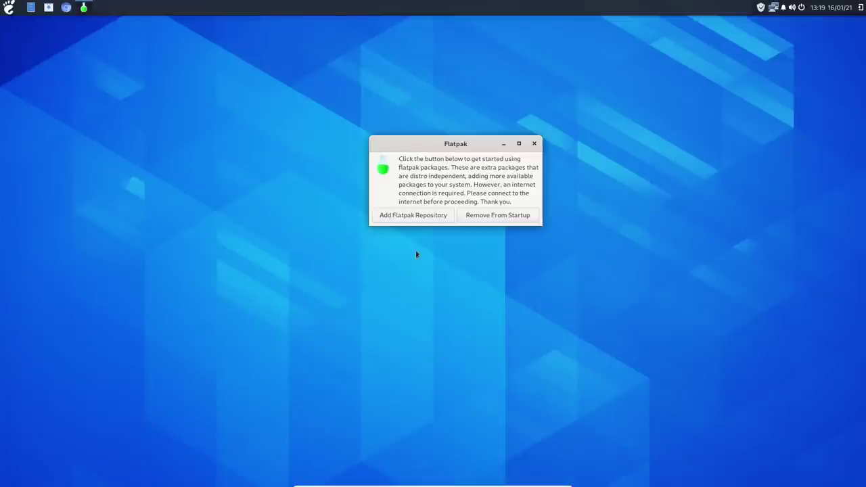
Step: Close the Flatpak welcome dialog with its × button
left_click(534, 143)
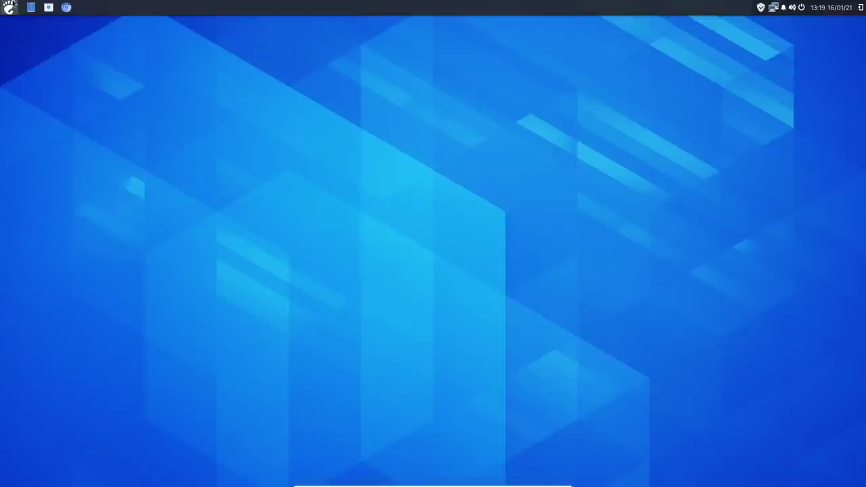
left_click(9, 5)
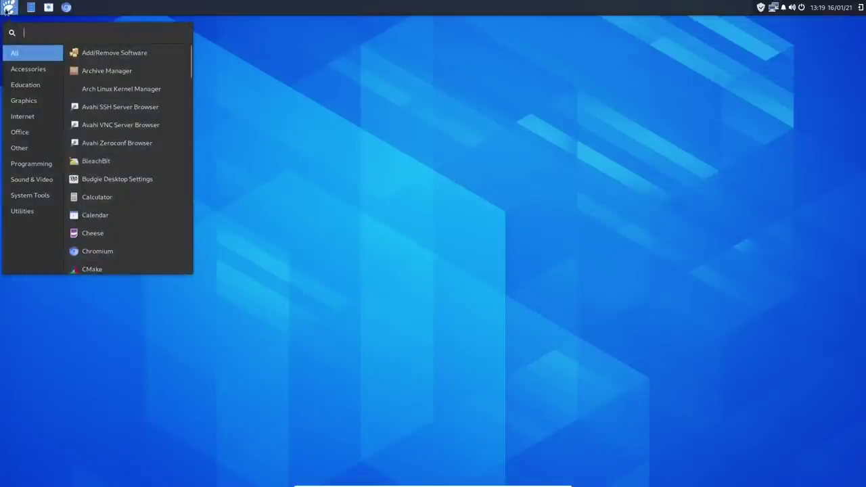
left_click(30, 72)
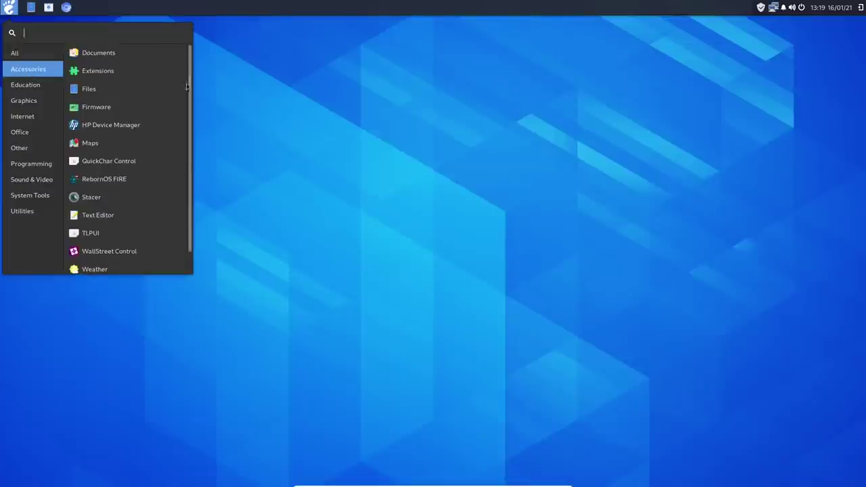
scroll(191, 105, "down", 1)
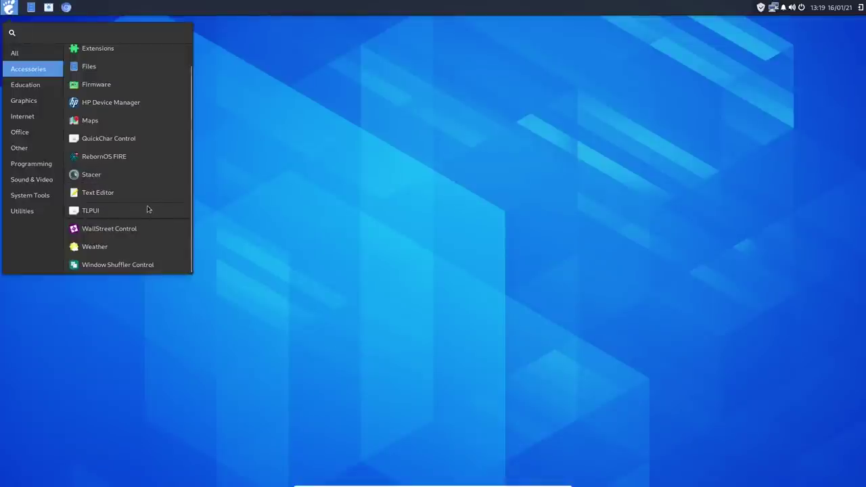
left_click(23, 85)
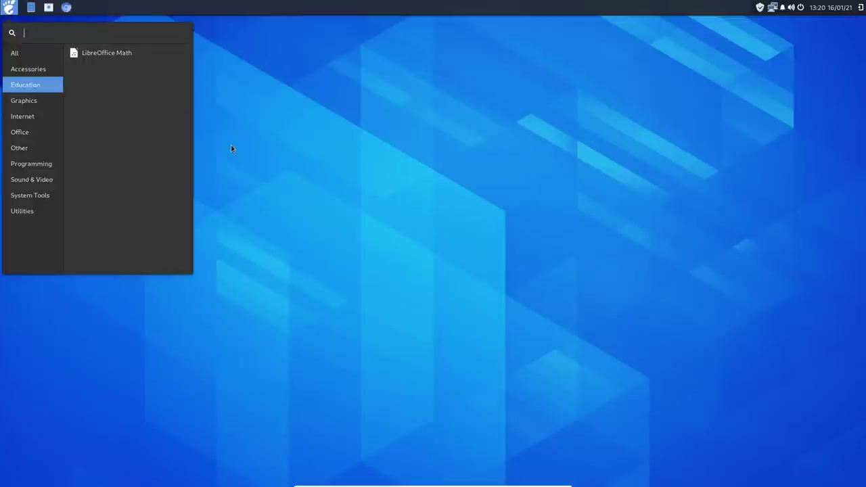
left_click(21, 104)
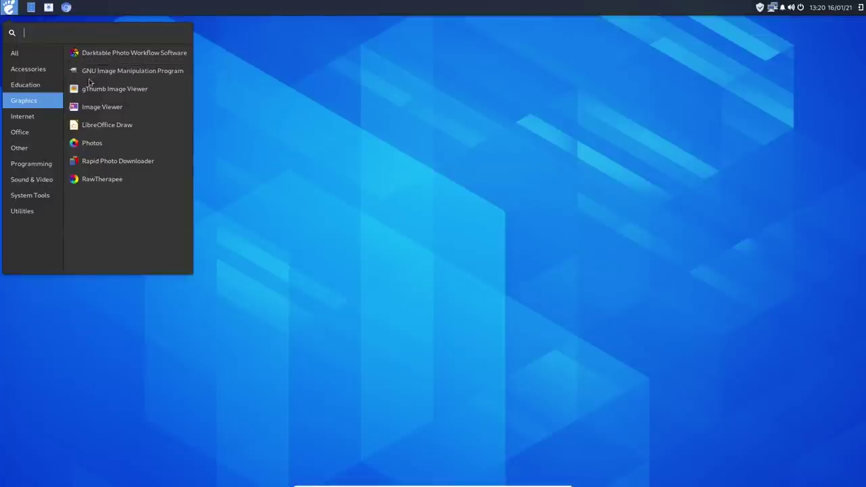
left_click(27, 119)
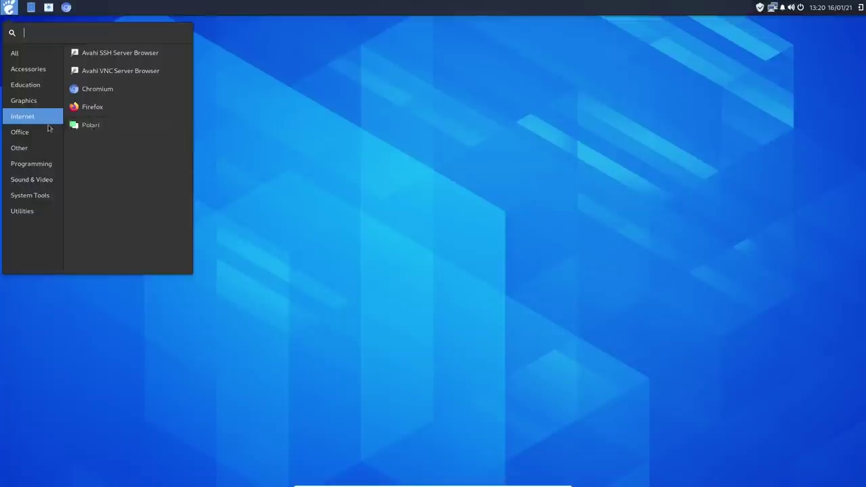
left_click(23, 132)
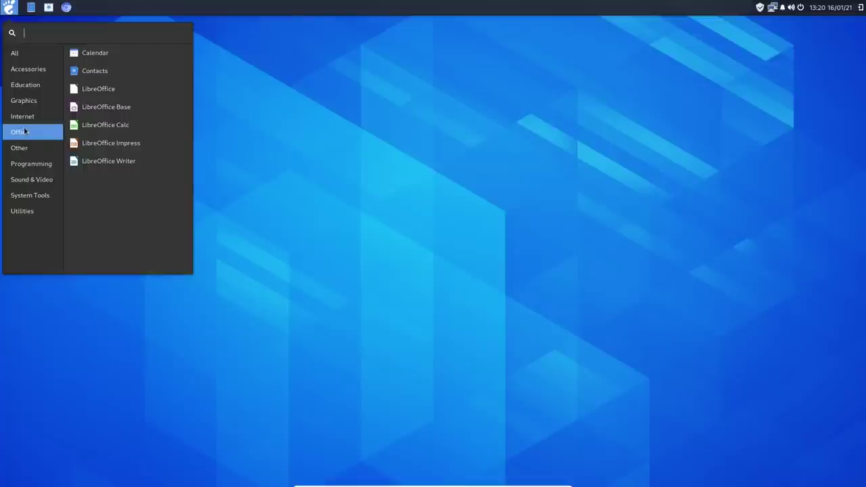
left_click(28, 150)
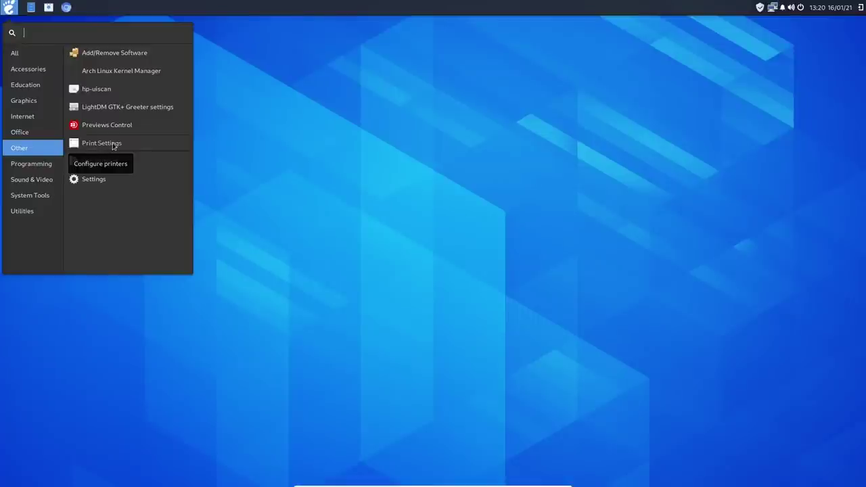
left_click(115, 56)
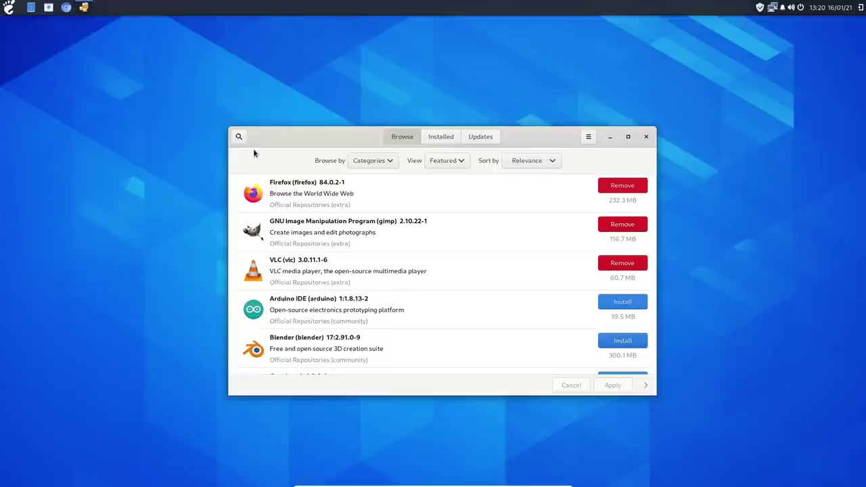
Step: View Pamac's About information from the main menu and close it
left_click(589, 137)
left_click(570, 235)
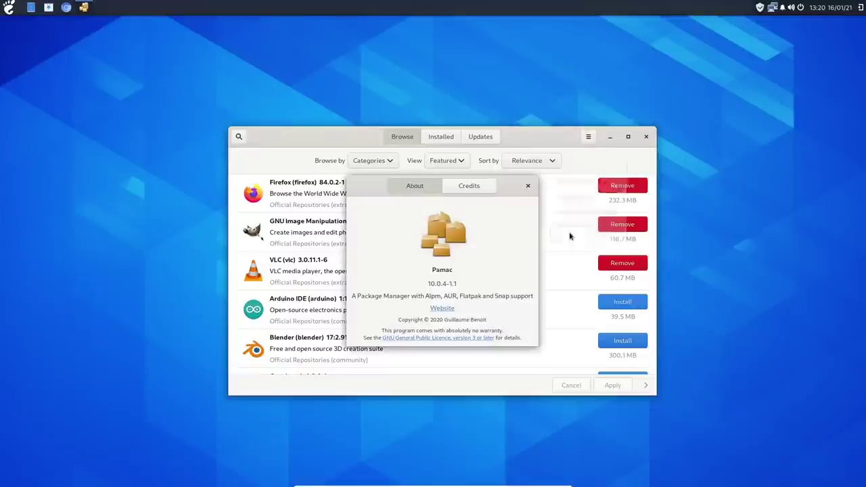
left_click(528, 185)
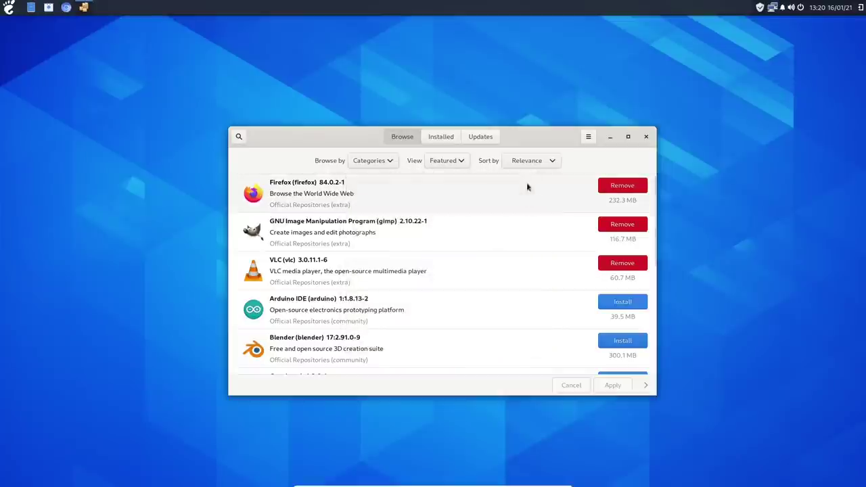
Step: Open Pamac preferences with the admin password, review Advanced, AUR and Flatpak tabs, and close
left_click(588, 137)
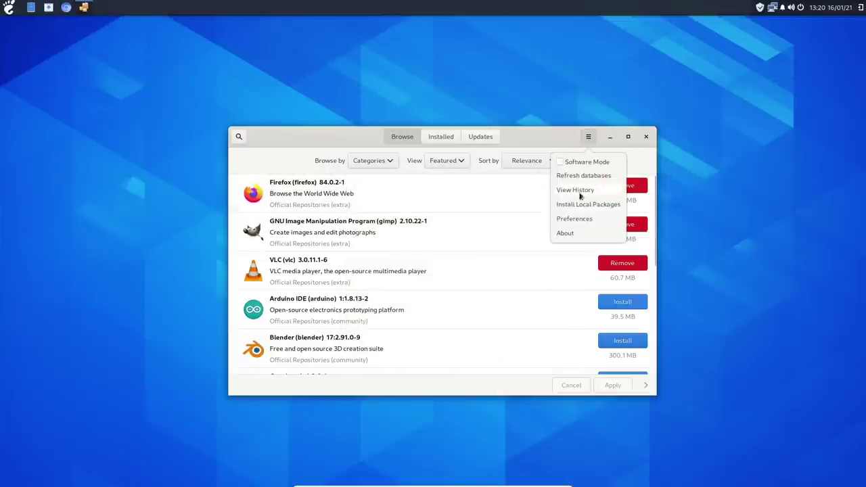
left_click(577, 220)
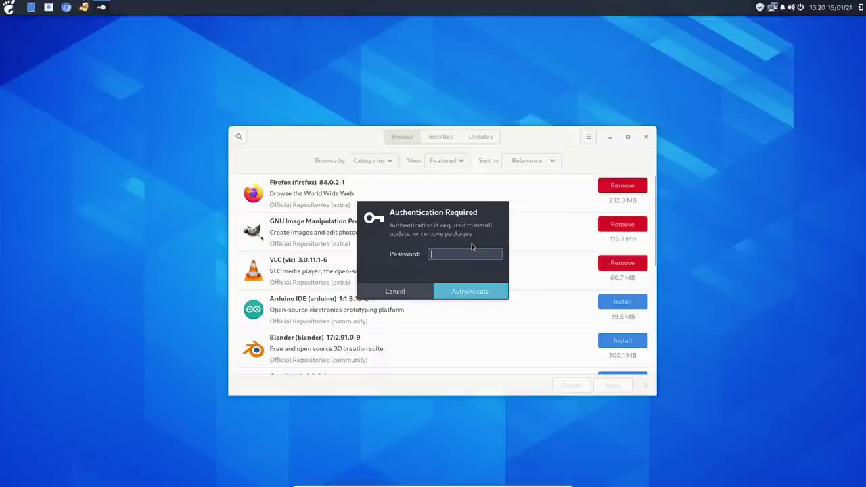
type("••••••••")
key("Return")
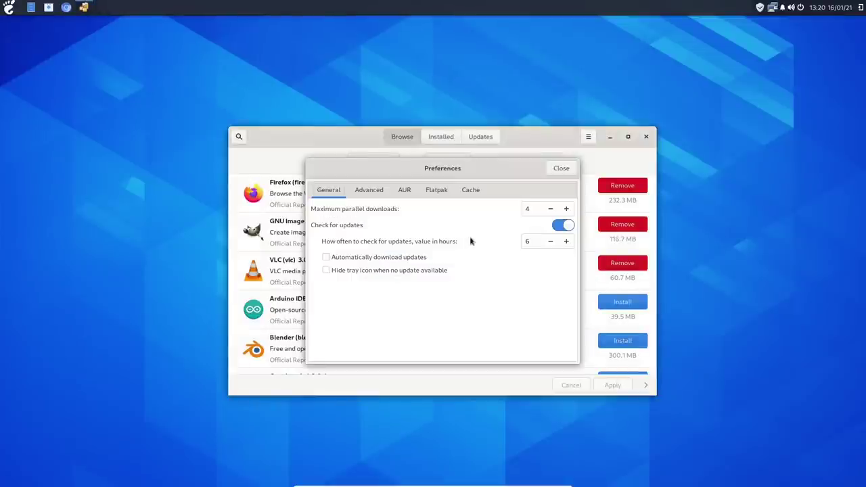
left_click(365, 190)
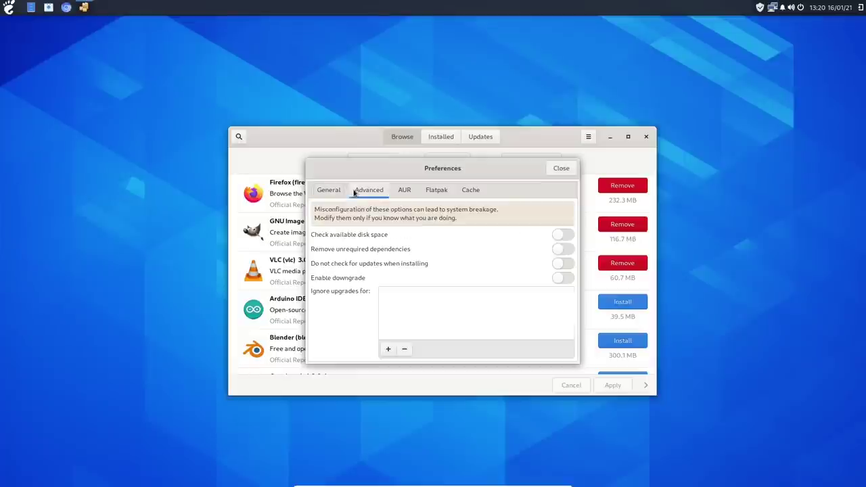
left_click(404, 190)
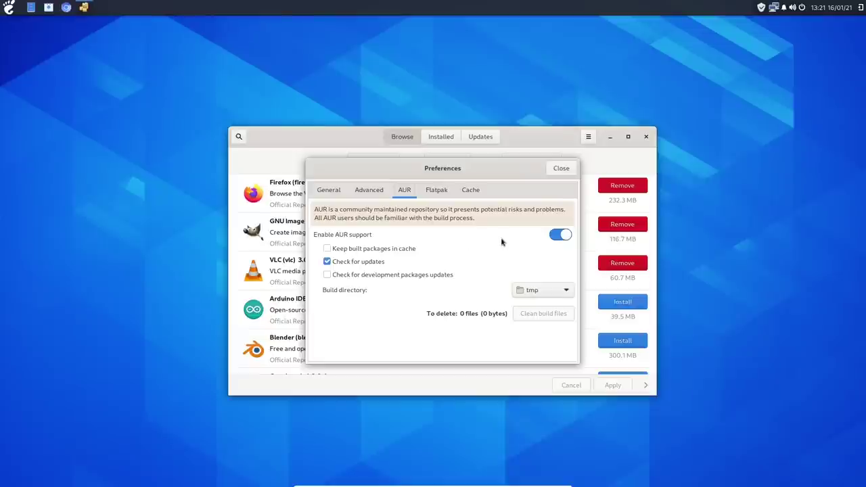
left_click(437, 190)
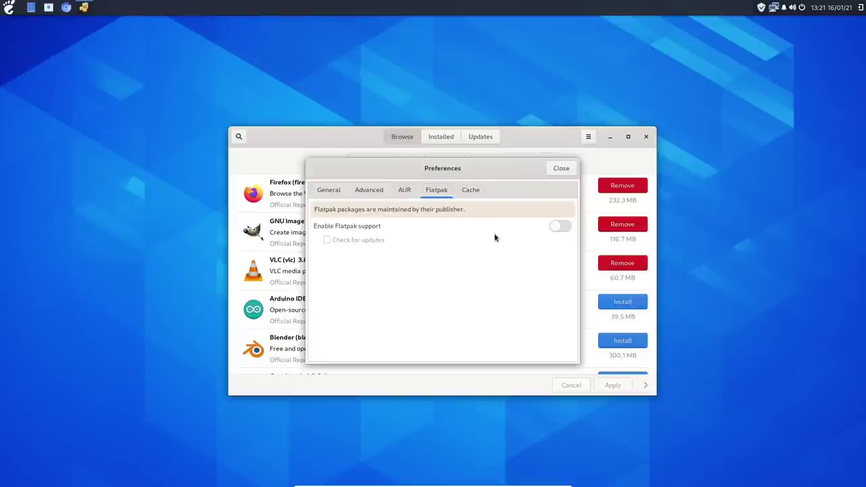
left_click(561, 168)
Step: Browse packages by Repositories and scroll through the Reborn-OS package list
left_click(385, 161)
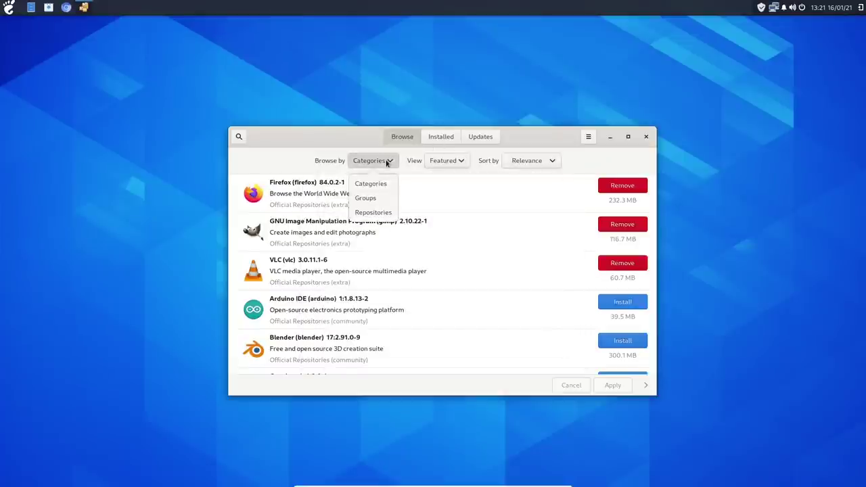
left_click(375, 212)
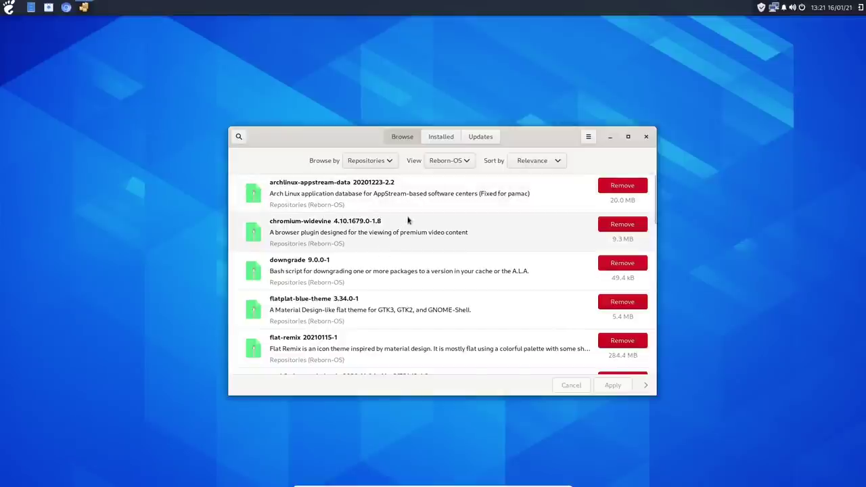
left_click_drag(516, 129, 499, 124)
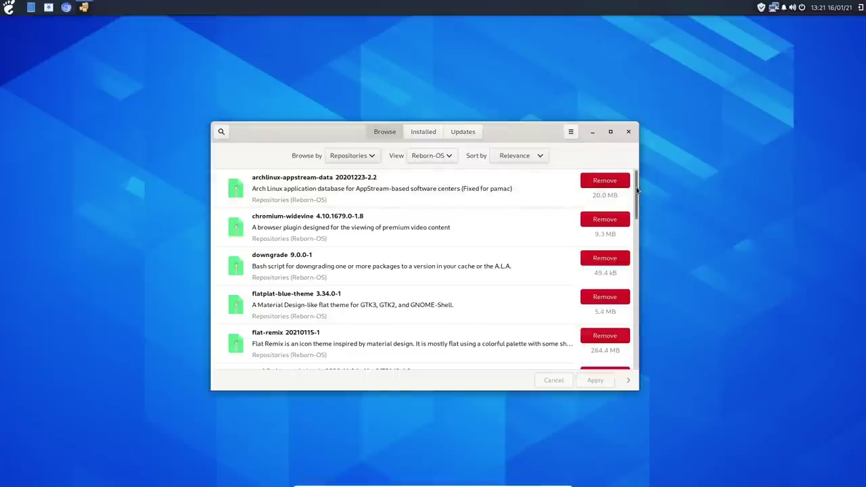
scroll(634, 177, "down", 1)
scroll(634, 178, "up", 1)
scroll(633, 183, "down", 4)
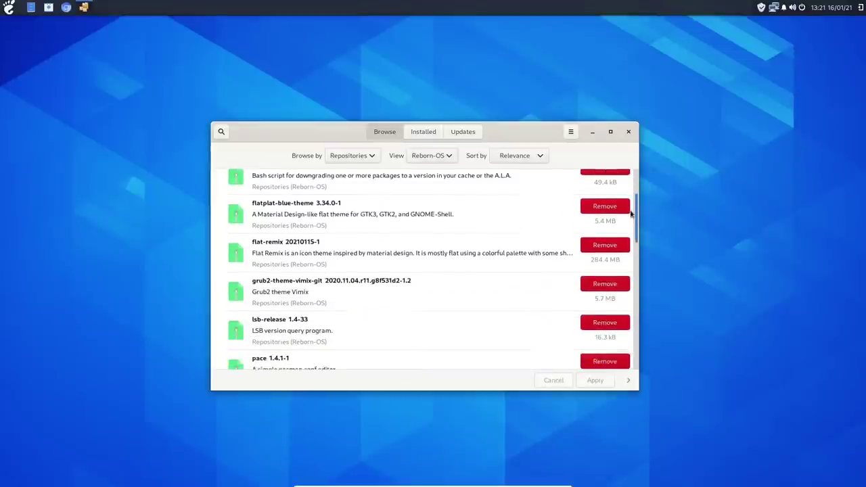
left_click_drag(631, 229, 634, 258)
Step: Check the repositories in the View dropdown, leaving it unchanged, and open the search
left_click(444, 156)
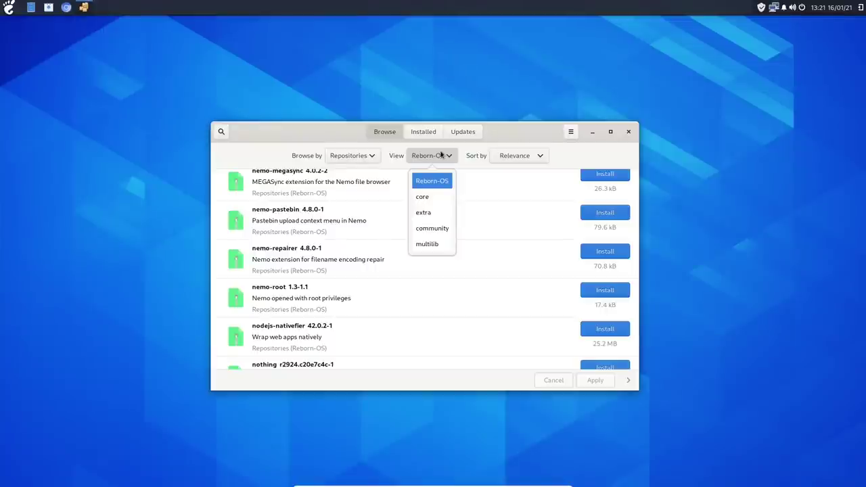
left_click(322, 138)
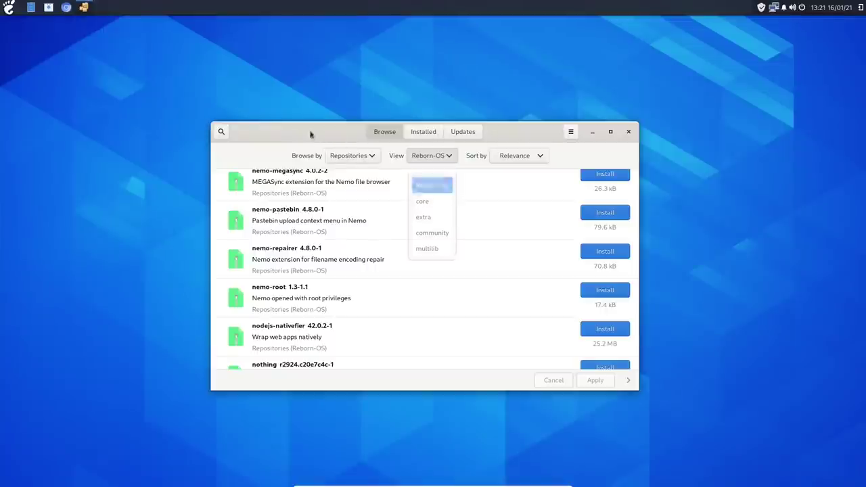
left_click(222, 132)
Step: Search for 'yay' and confirm yay 10.1.2-1 is already installed
type("yay")
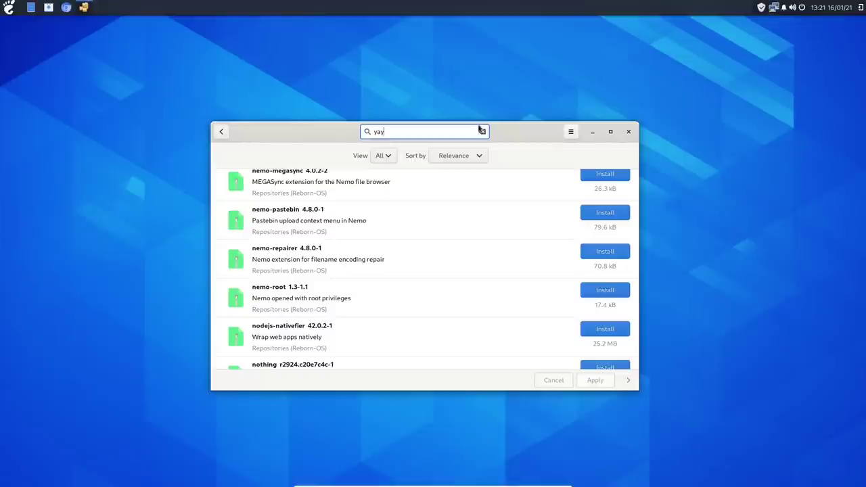
scroll(544, 193, "up", 5)
scroll(547, 189, "up", 10)
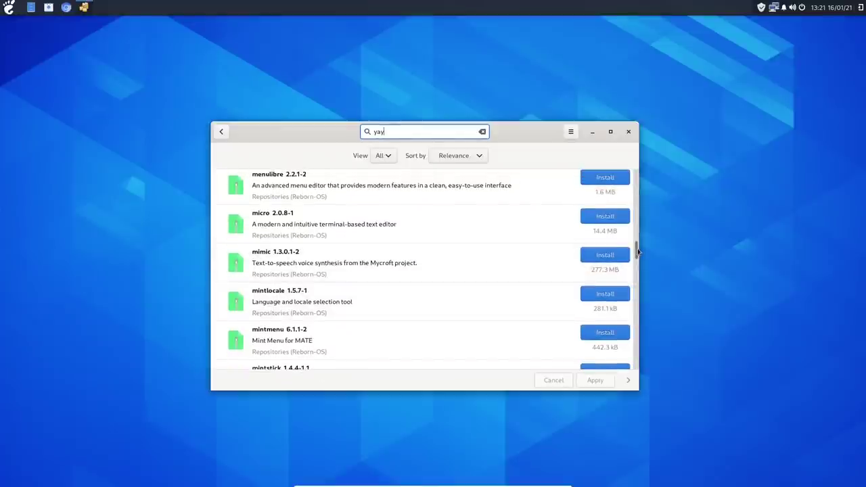
left_click_drag(637, 251, 638, 174)
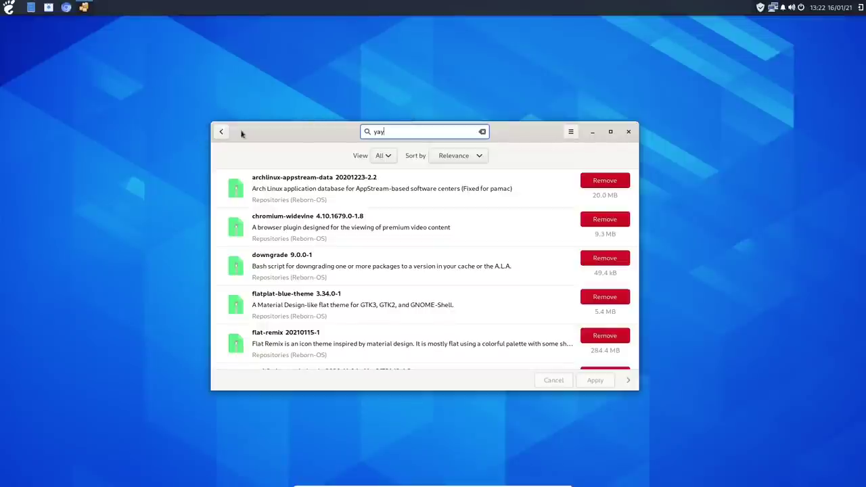
Step: Search for 'yay' again, then close Add/Remove Software
left_click(218, 132)
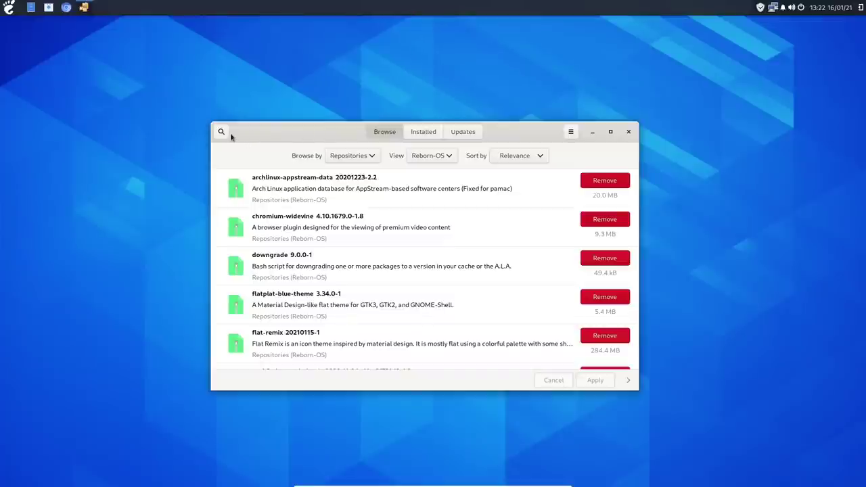
left_click(222, 132)
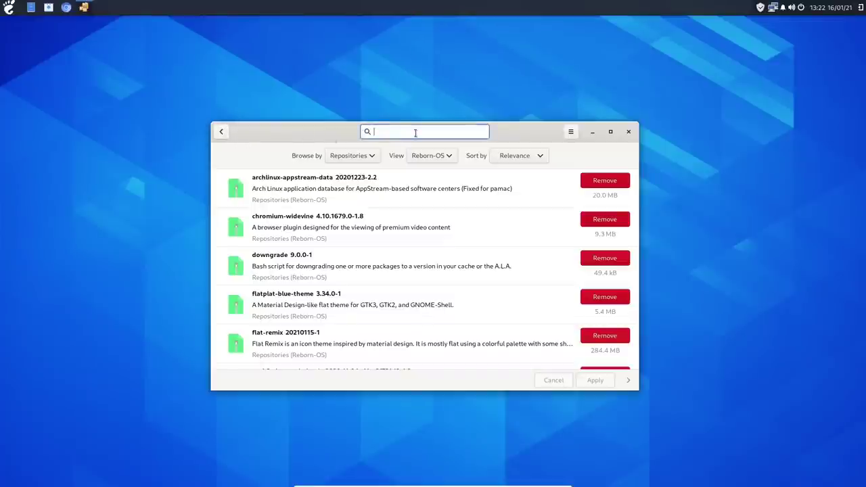
type("yay")
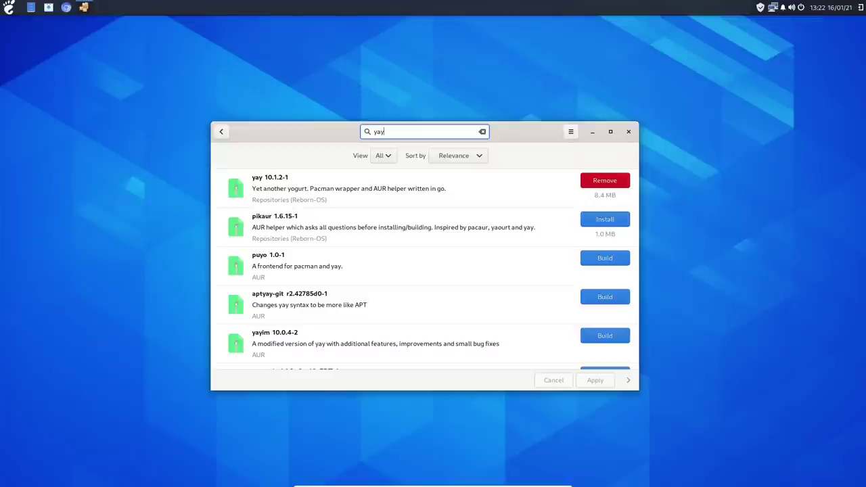
left_click(629, 131)
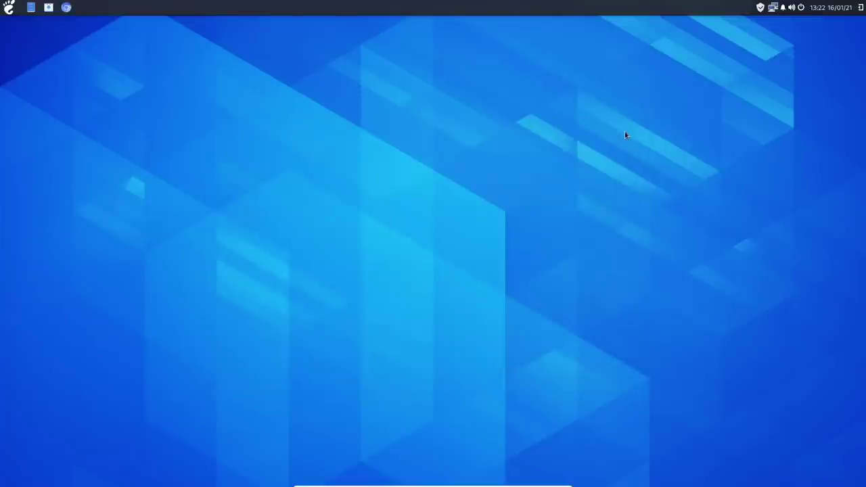
Step: Browse the Office, Other, Programming, Sound & Video and System Tools menu categories, then launch Software
left_click(8, 8)
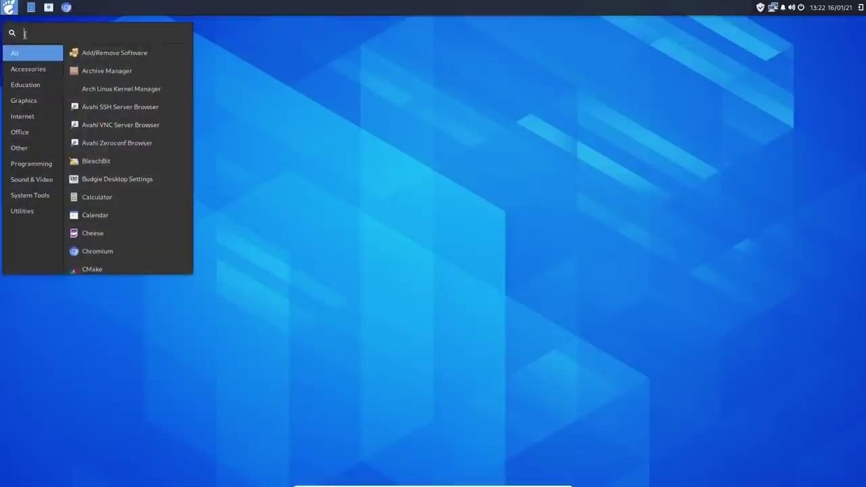
left_click(23, 133)
left_click(34, 150)
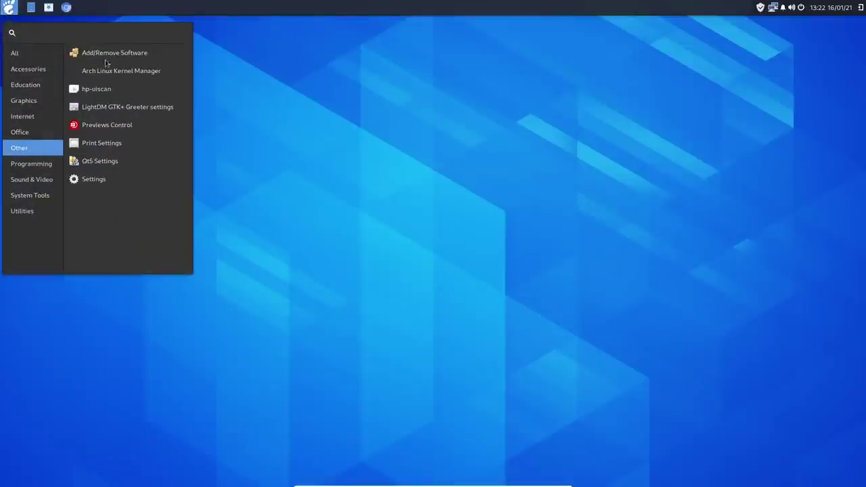
left_click(23, 165)
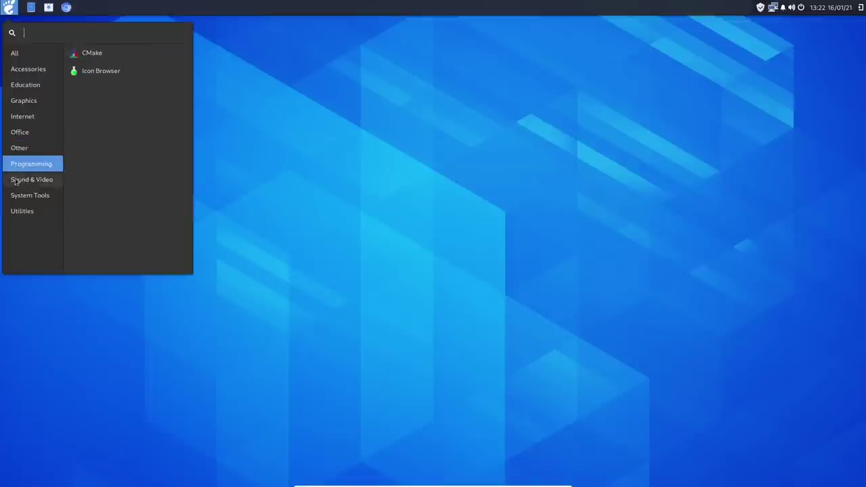
left_click(17, 180)
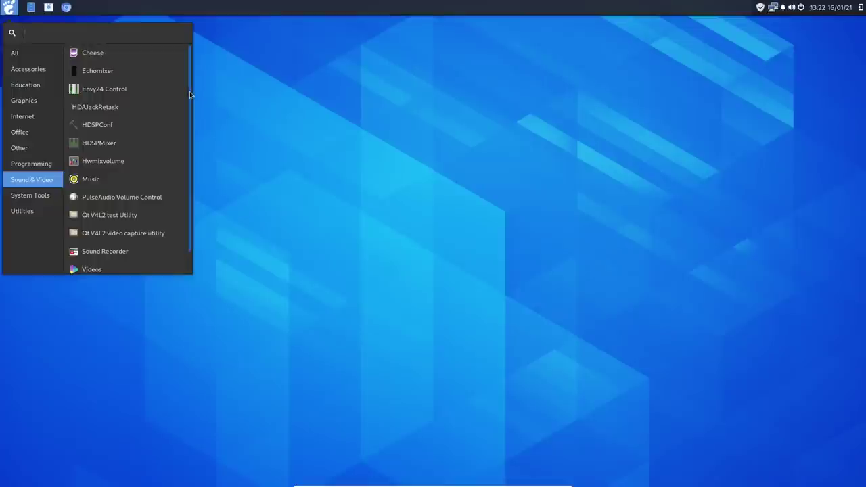
left_click_drag(189, 91, 188, 118)
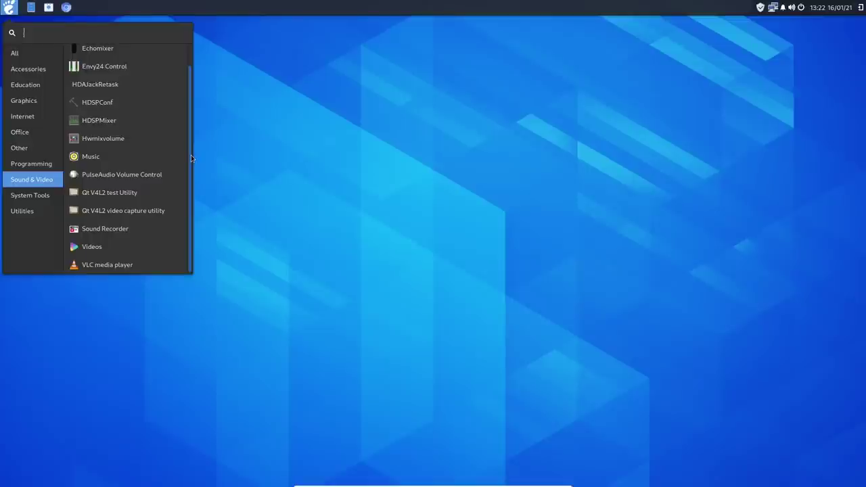
left_click_drag(192, 111, 192, 88)
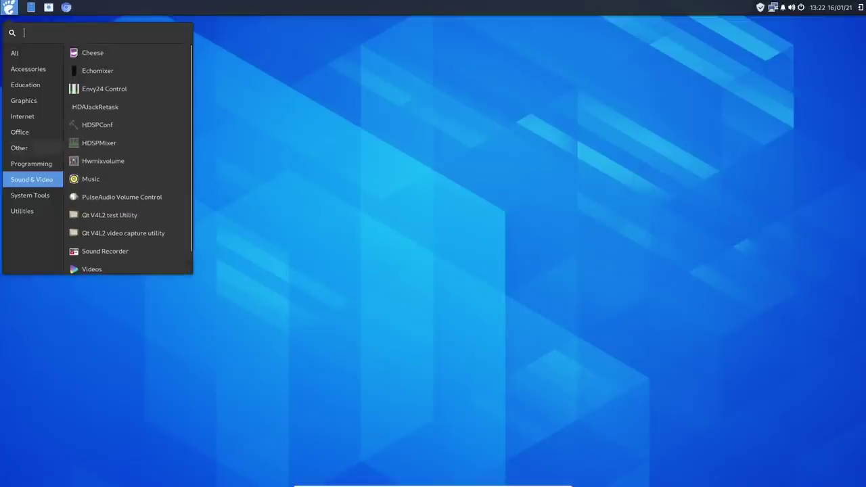
left_click(25, 196)
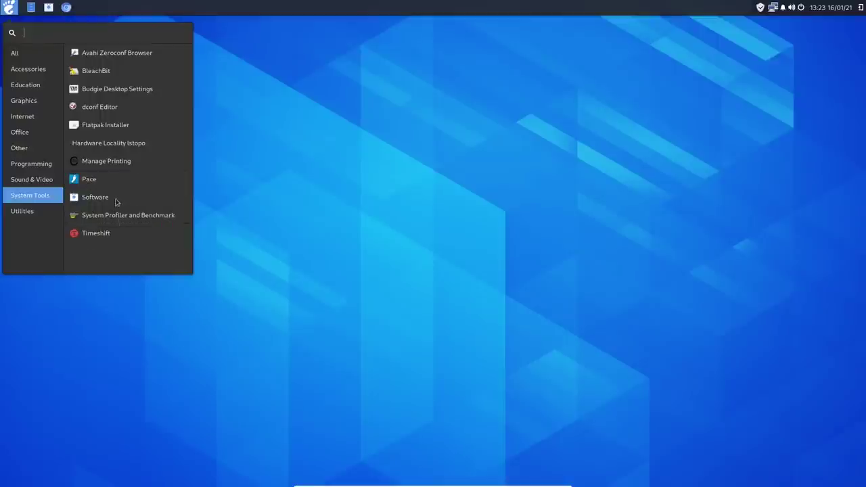
left_click(111, 199)
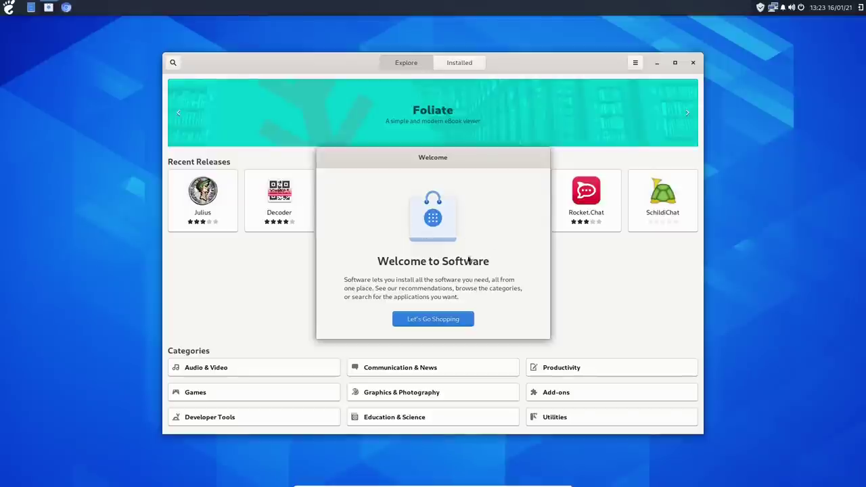
Step: Dismiss the Software welcome screen and check that the Software Repositories list has flathub enabled
left_click(440, 321)
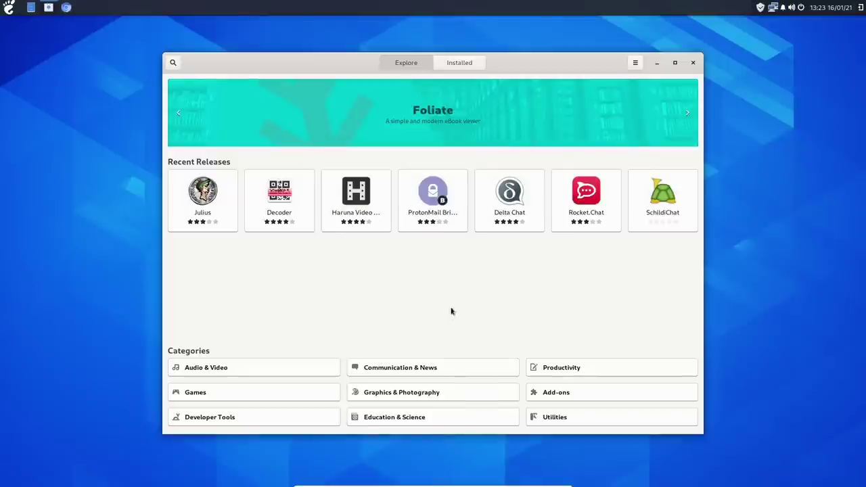
left_click(634, 64)
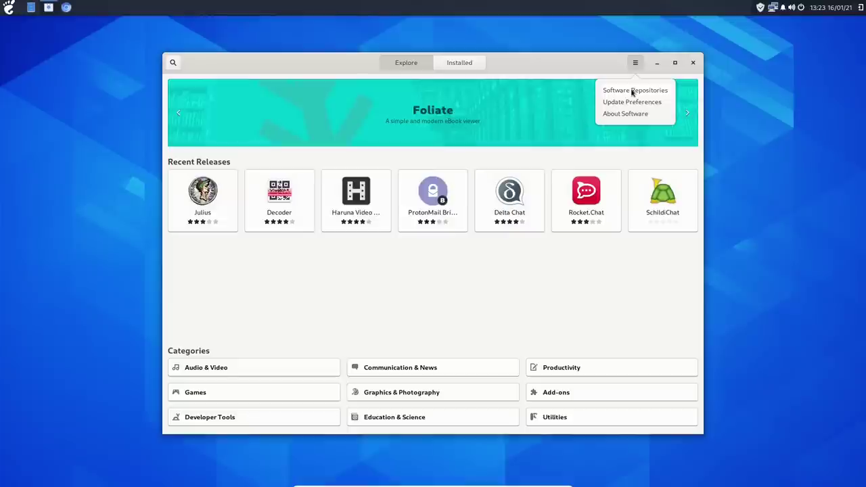
left_click(633, 91)
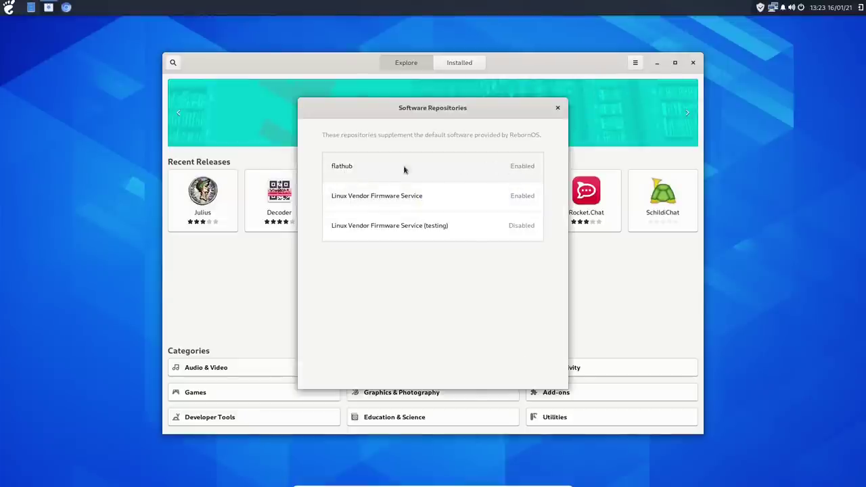
left_click(558, 108)
Step: Close GNOME Software and launch System Monitor from System Tools > Utilities
left_click(692, 62)
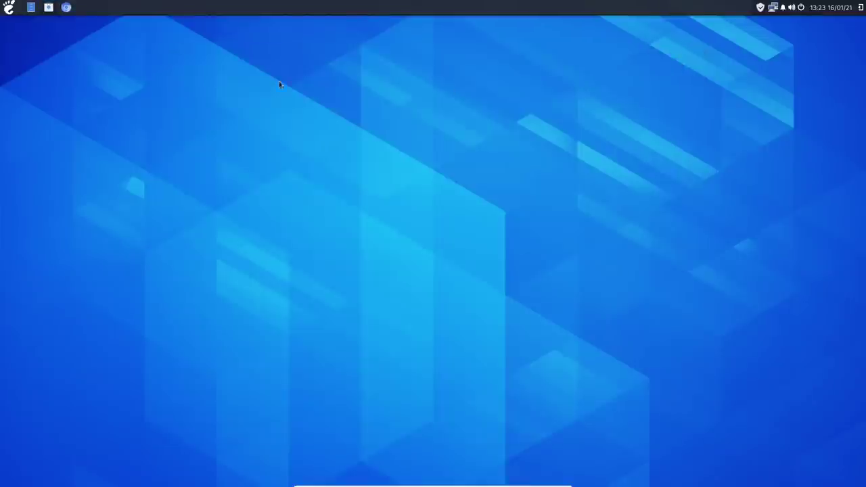
left_click(9, 7)
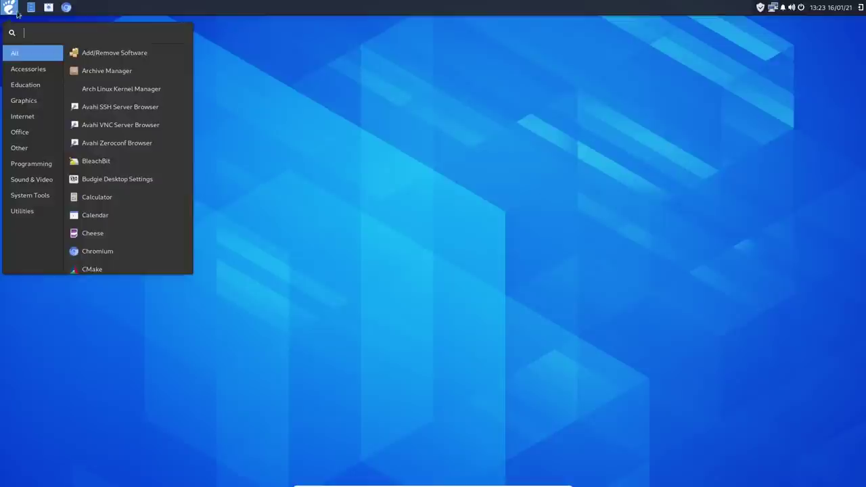
left_click(38, 198)
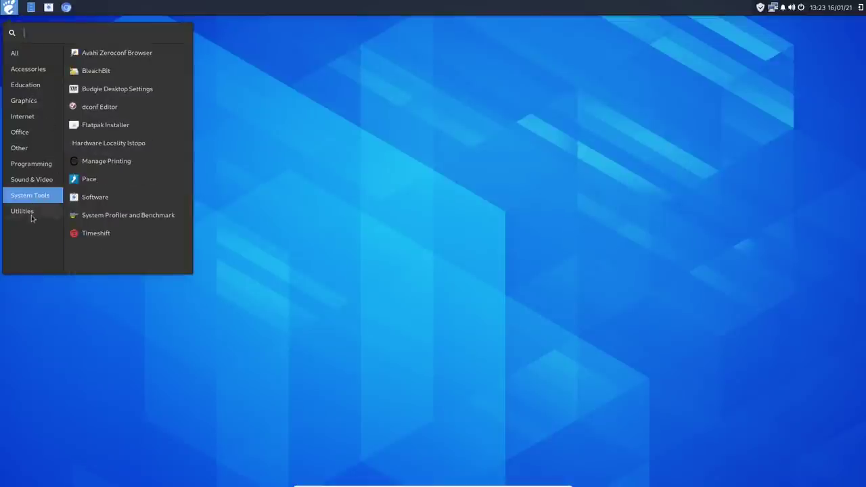
left_click(32, 211)
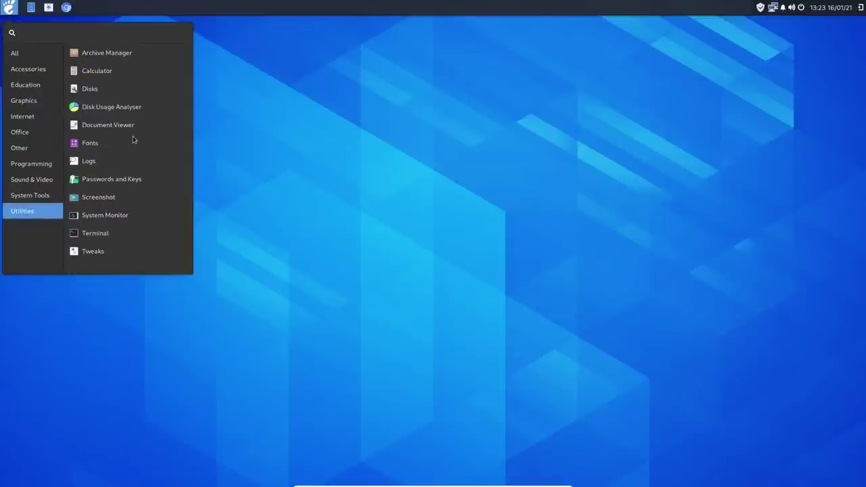
left_click(132, 216)
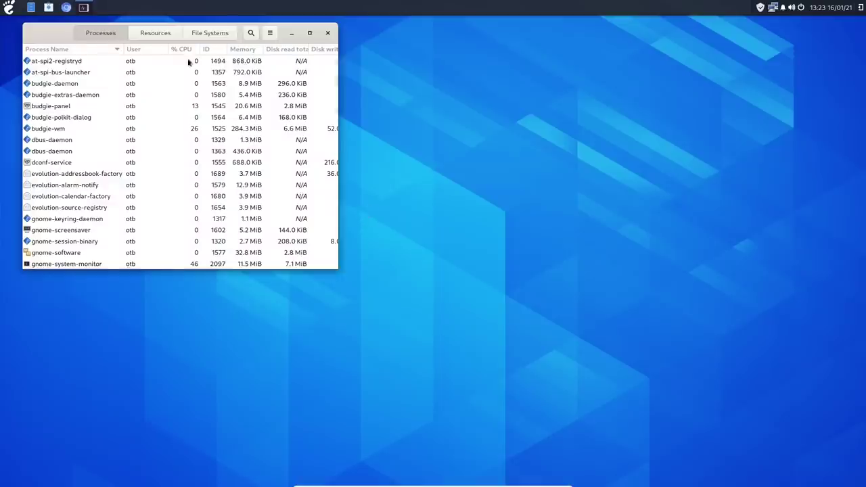
Step: Review the CPU, memory and network graphs on the Resources tab, then close System Monitor
left_click(155, 34)
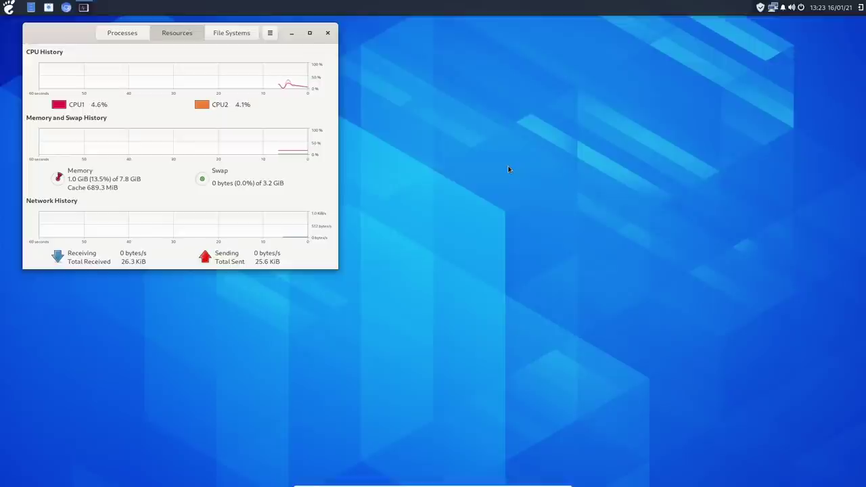
left_click(327, 33)
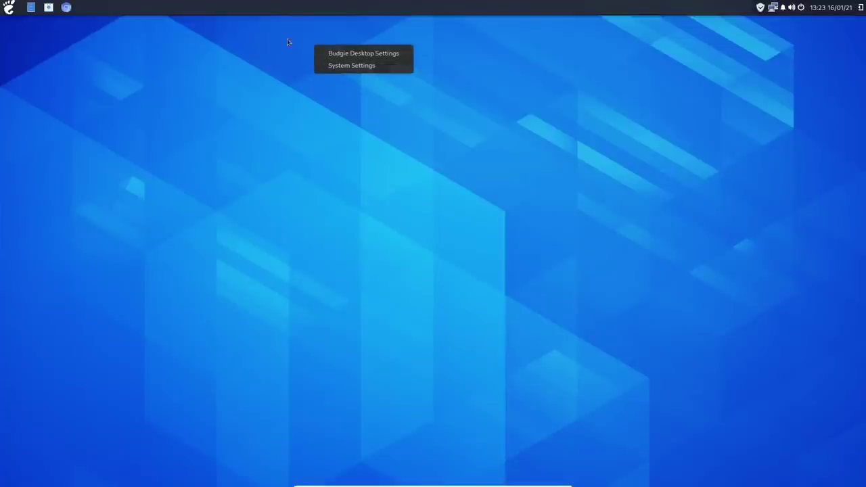
Step: Open Budgie Desktop Settings and the Files home window, arranging them side by side
left_click(361, 54)
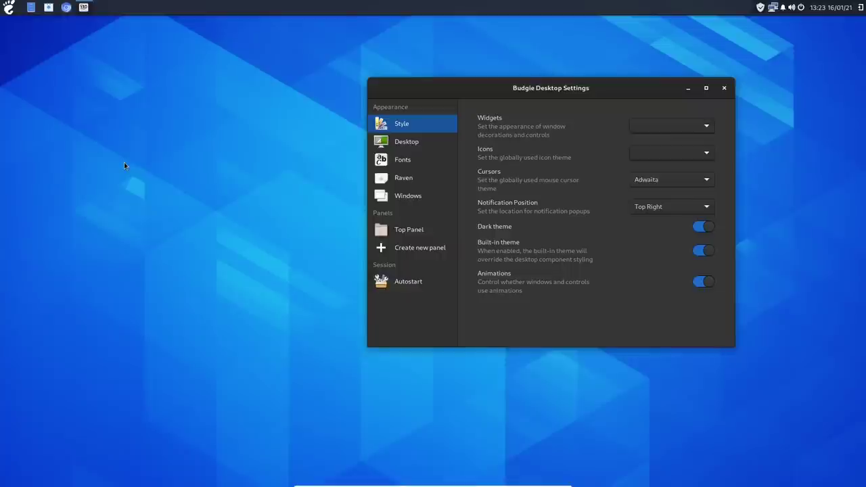
left_click(31, 8)
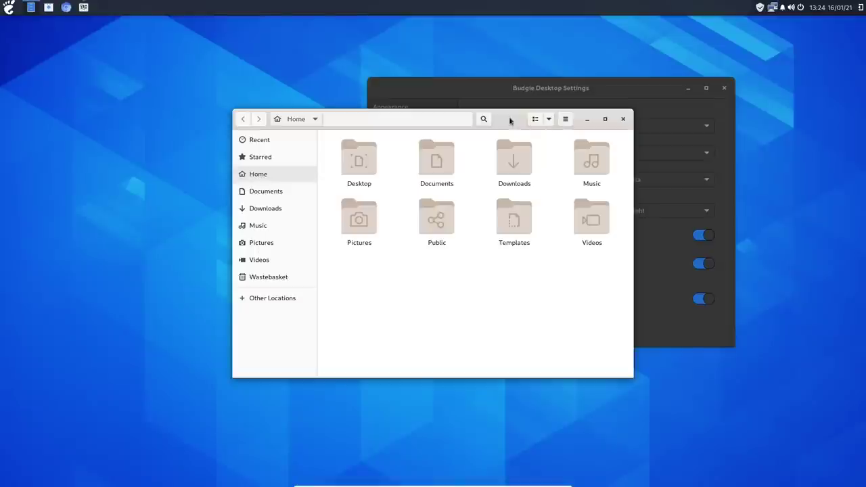
left_click_drag(510, 120, 260, 50)
left_click_drag(458, 88, 527, 77)
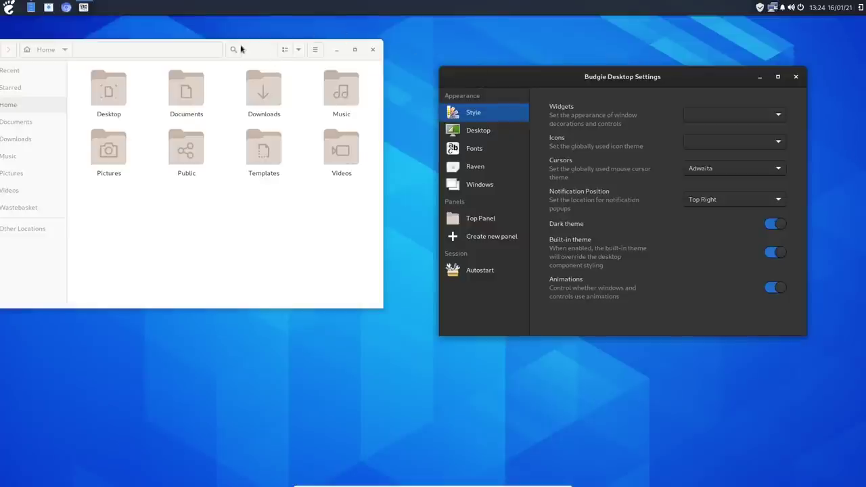
left_click_drag(255, 48, 292, 49)
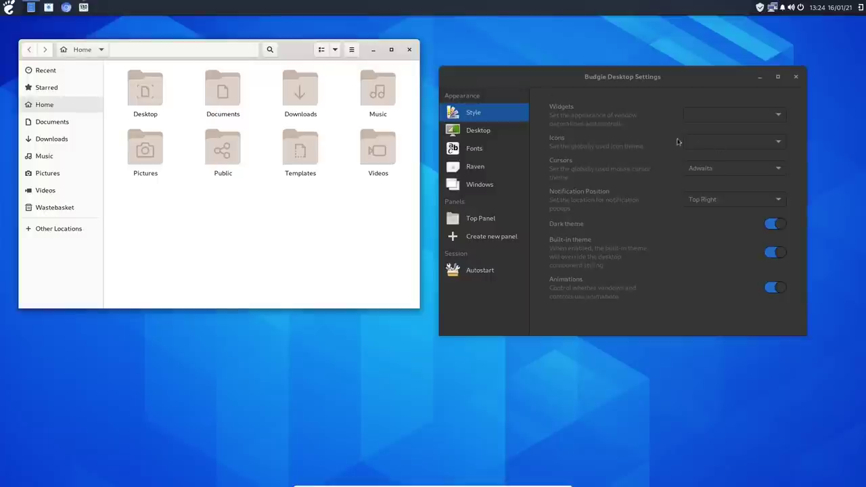
Step: Look through the available Cursors and Widgets theme choices
left_click(723, 166)
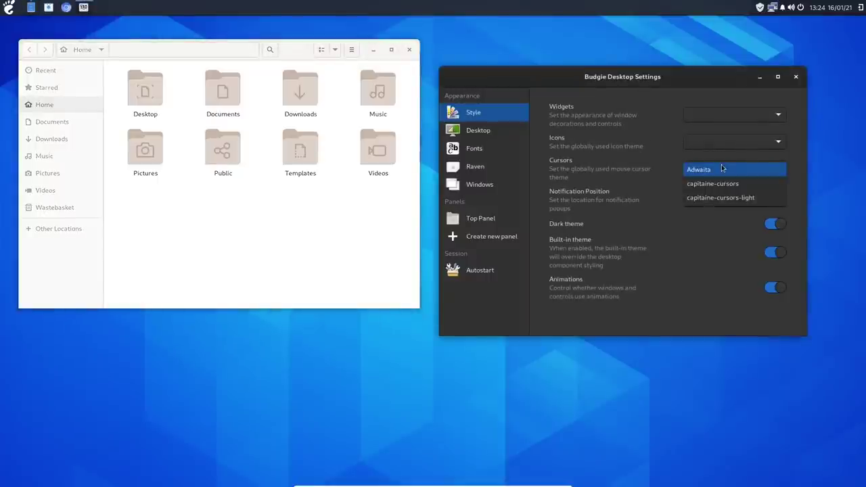
left_click(724, 127)
left_click(731, 118)
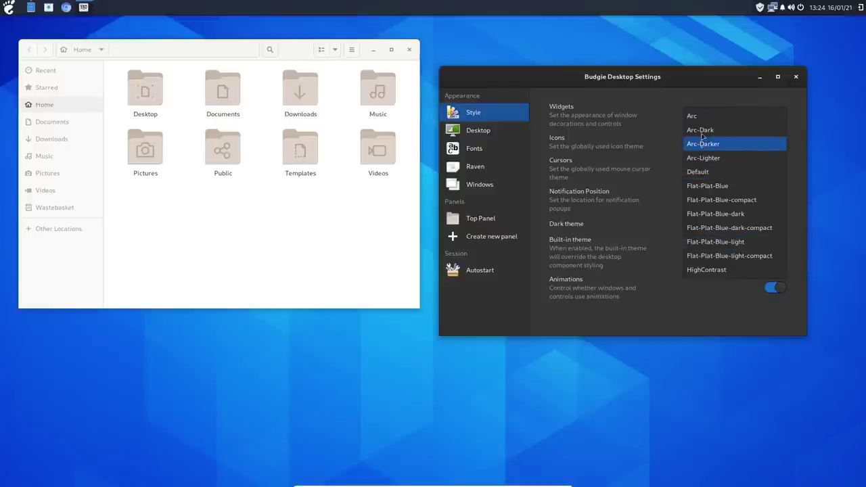
Step: Apply the Arc-Dark widget theme and the Flat-Remix-Blue-Dark icon theme
left_click(708, 133)
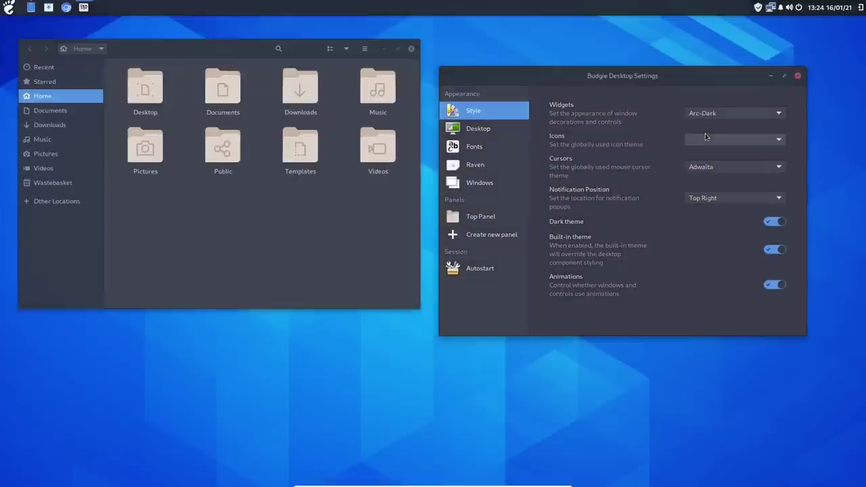
left_click(699, 140)
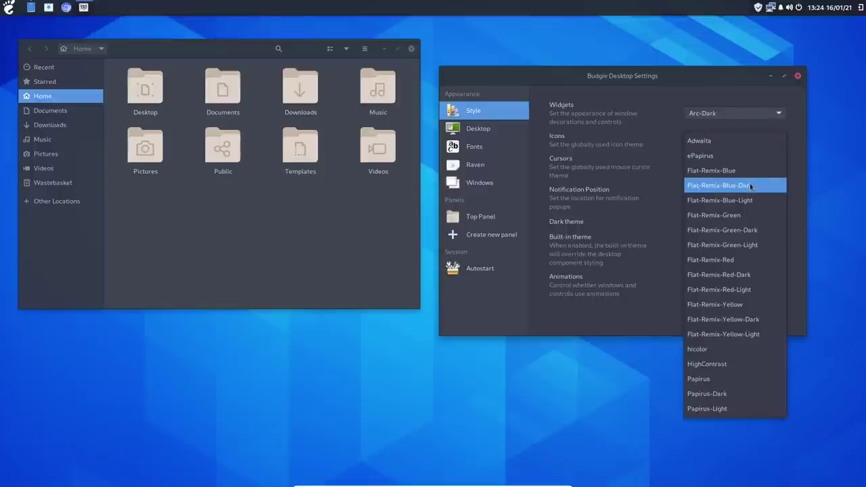
left_click(750, 186)
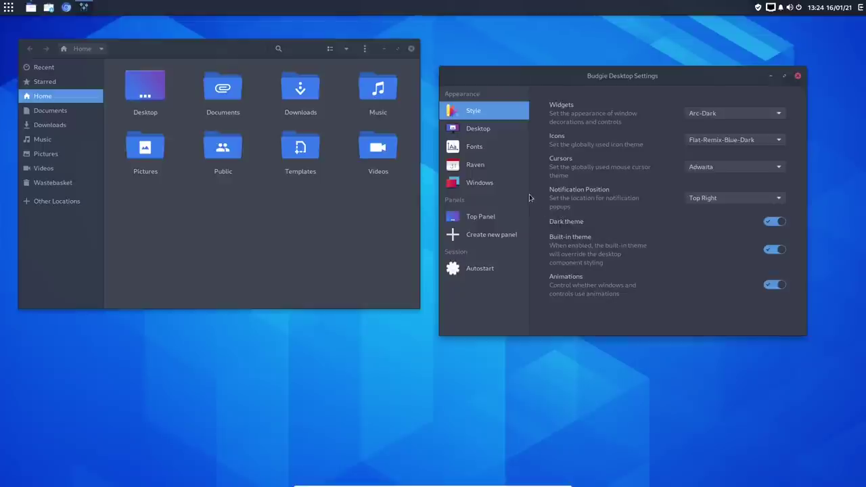
Step: Browse the Desktop, Fonts and Raven pages, toggling the Raven side panel open and shut
left_click(455, 132)
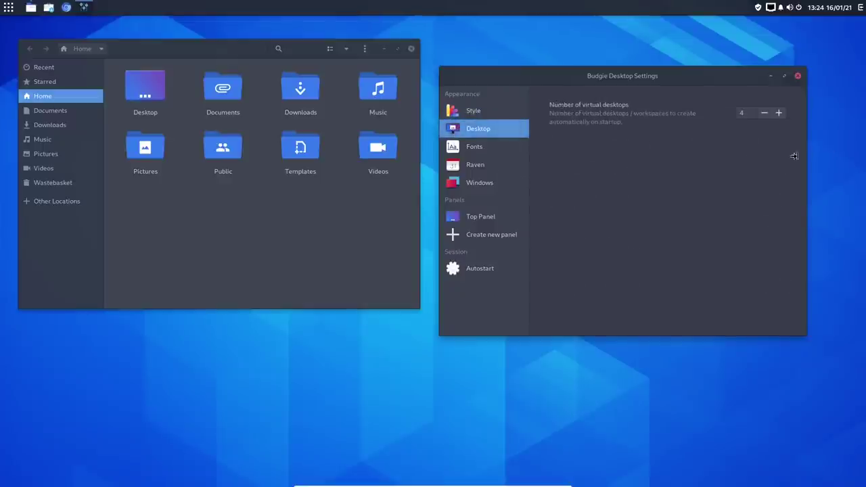
left_click(477, 149)
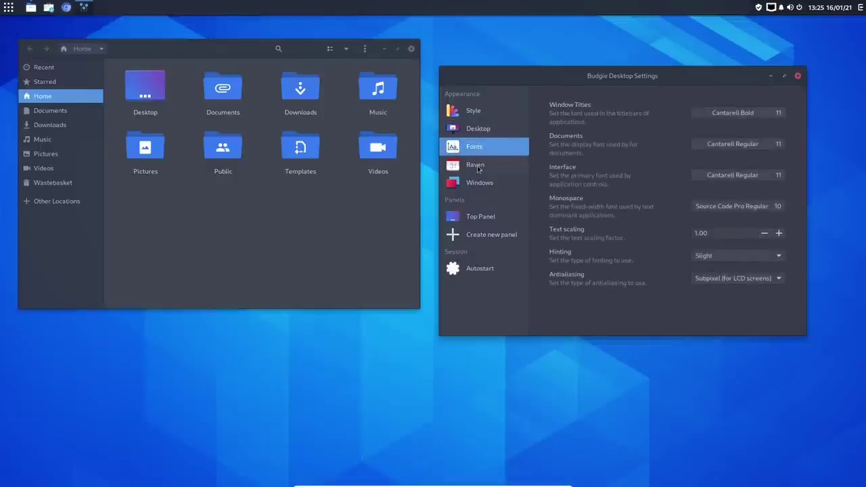
left_click(479, 169)
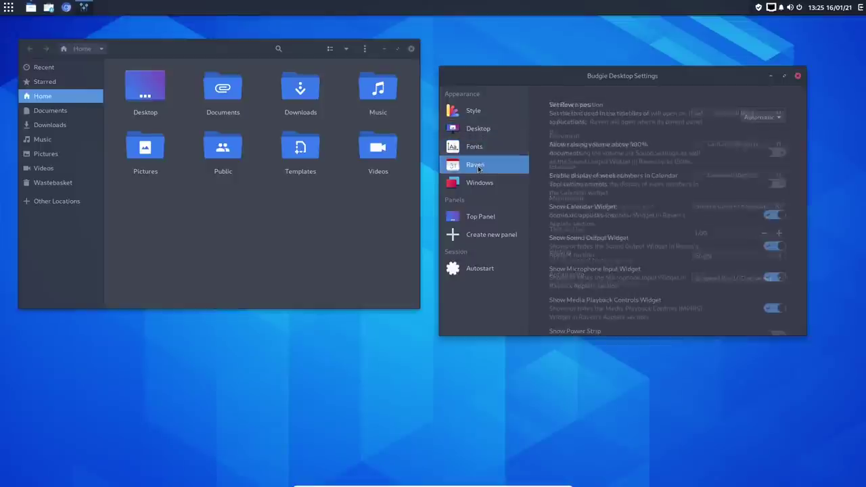
left_click(862, 6)
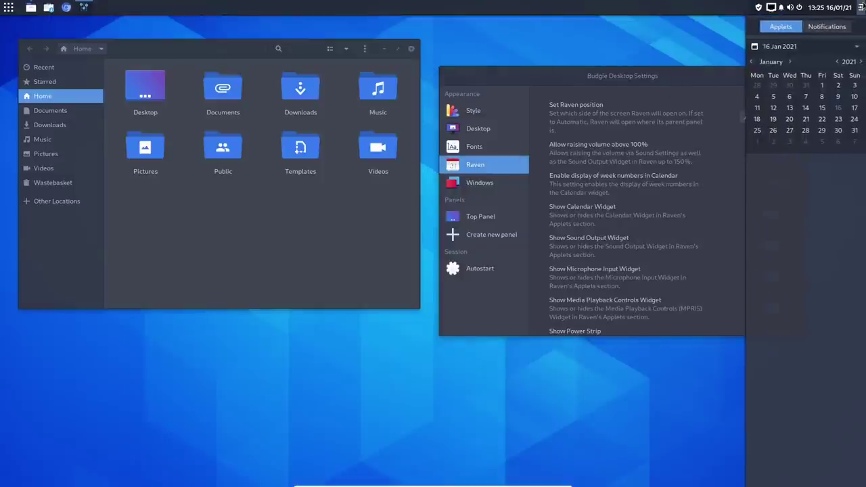
left_click(861, 7)
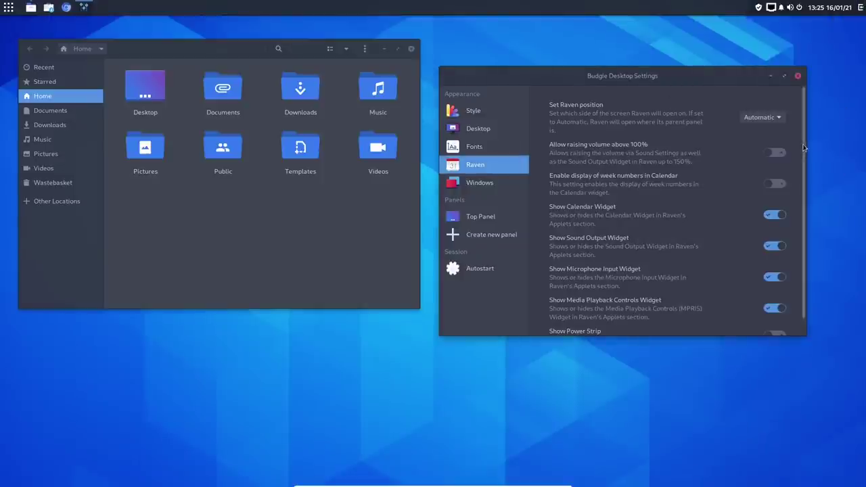
Step: View the Windows behaviour page, then close Budgie Desktop Settings
scroll(804, 148, "down", 1)
scroll(805, 166, "up", 1)
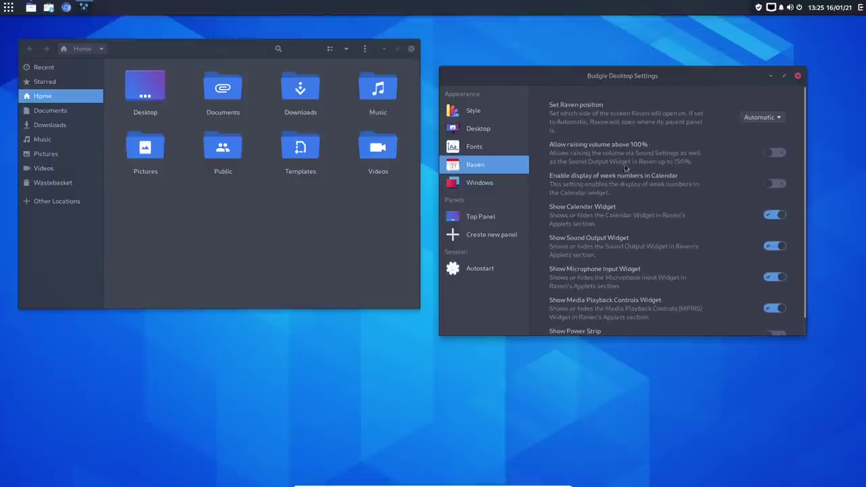
left_click(481, 181)
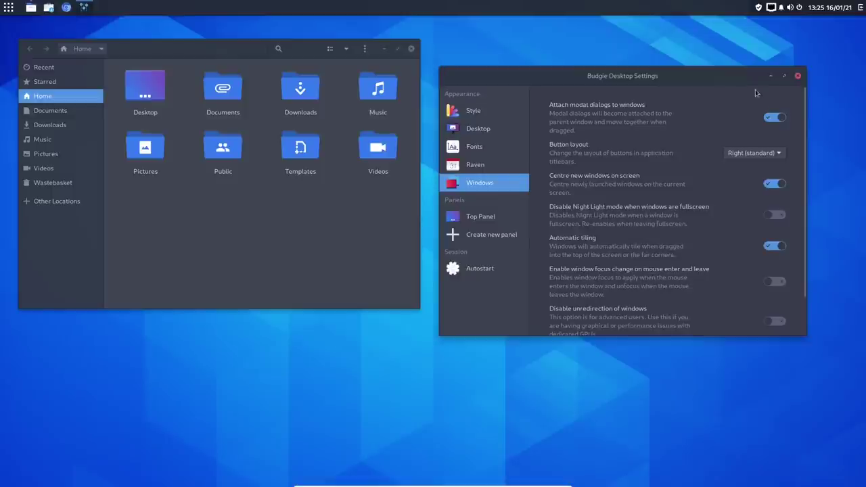
left_click(798, 76)
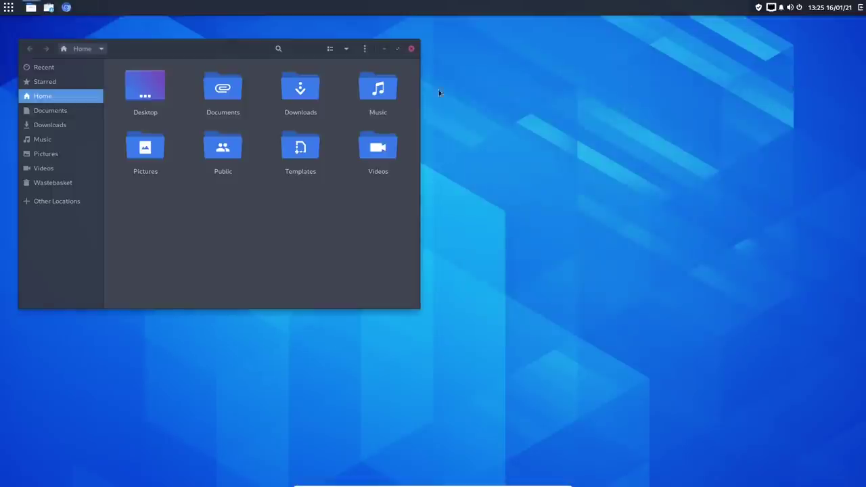
Step: Close the Home file manager and open System Settings from the desktop context menu
left_click(411, 48)
right_click(301, 60)
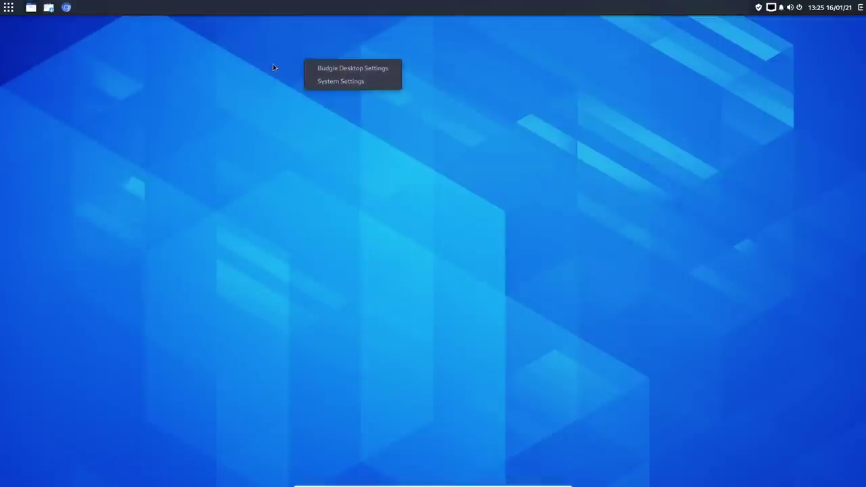
left_click(363, 82)
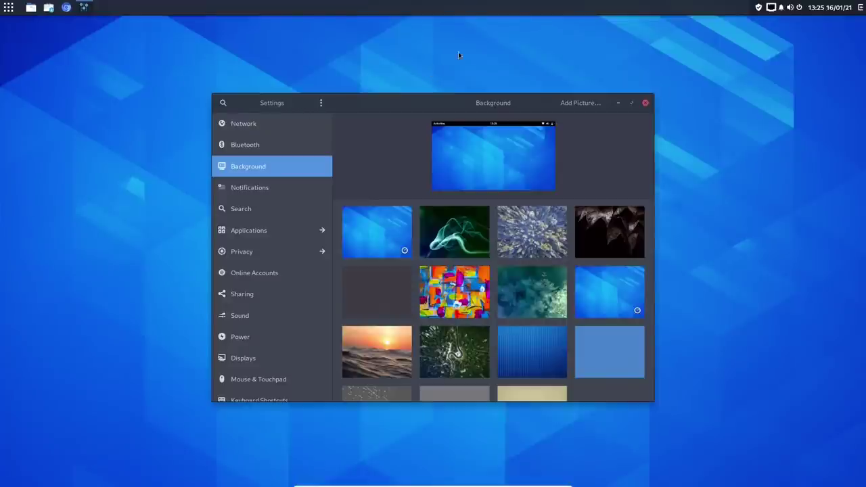
Step: Maximize Settings, view the Network and Bluetooth pages, return to Background, and restore the window
left_click(632, 103)
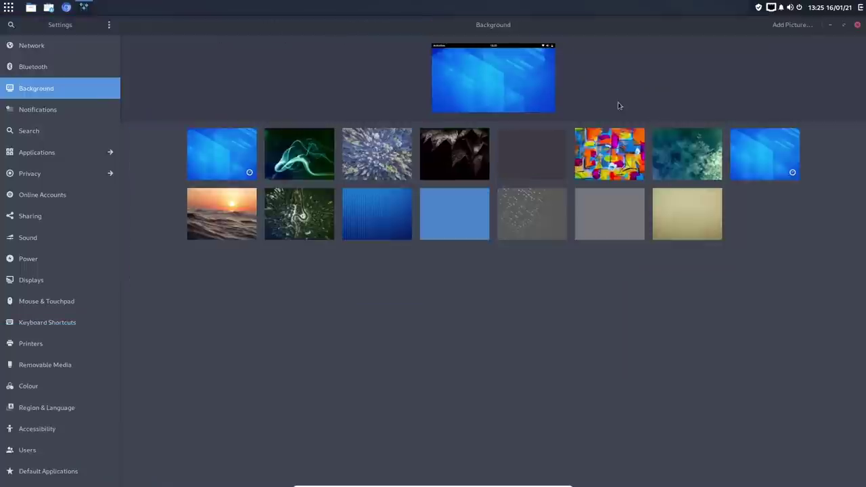
left_click(51, 45)
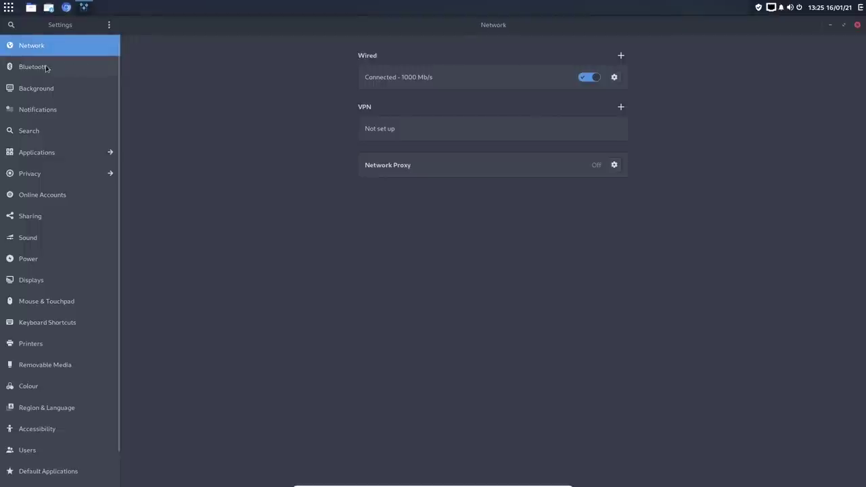
left_click(47, 67)
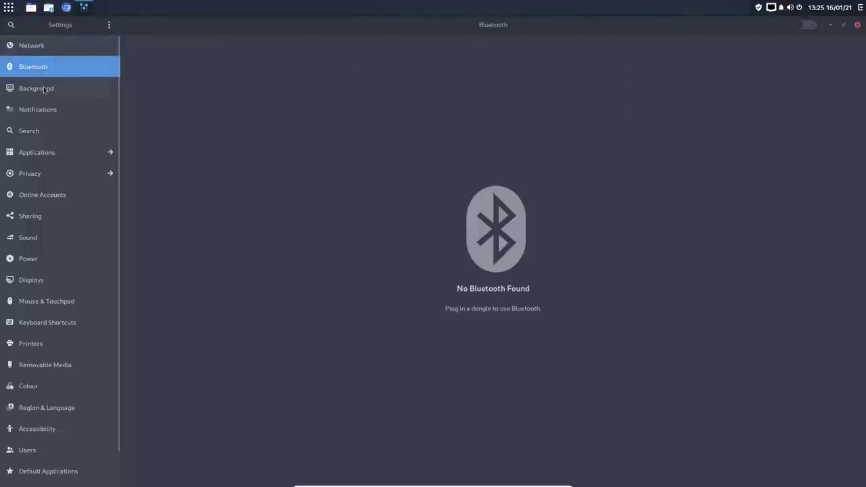
left_click(43, 90)
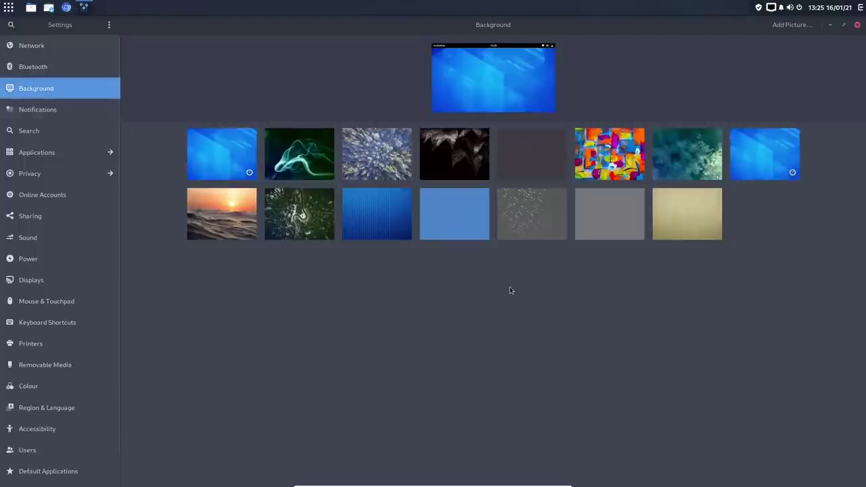
left_click(844, 24)
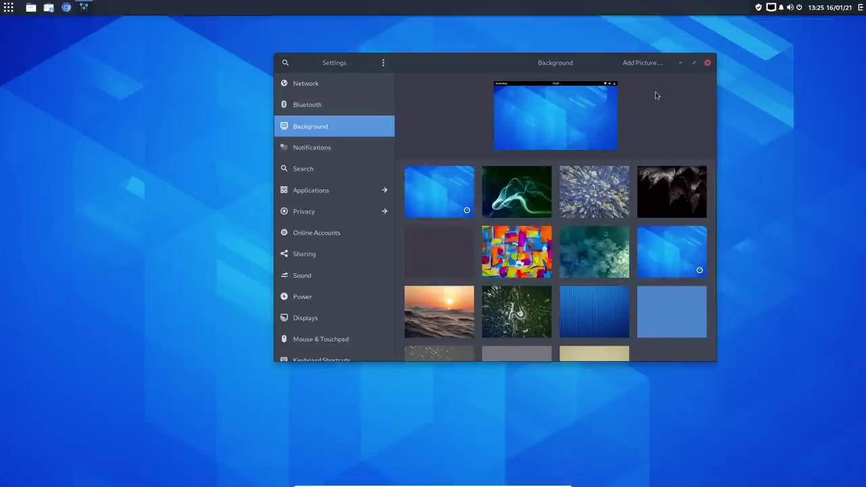
Step: Try the forest road and dark leaves pictures as the wallpaper
scroll(650, 229, "down", 1)
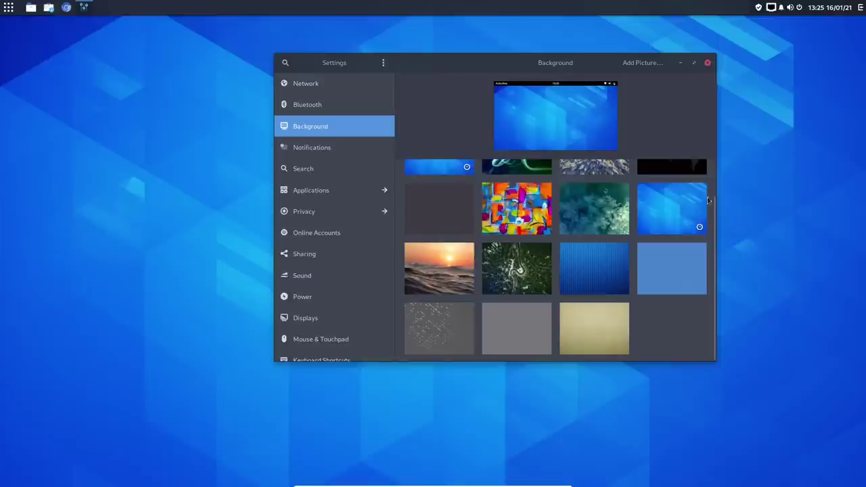
scroll(717, 176, "up", 1)
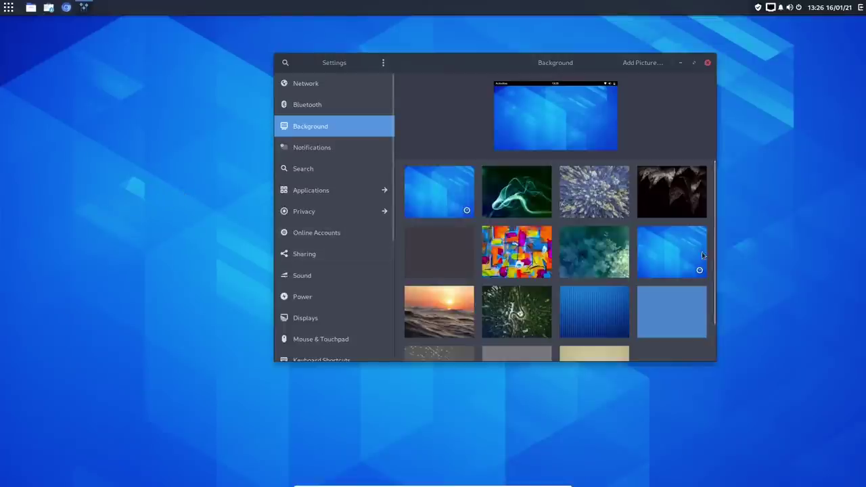
mouse_move(714, 252)
left_mouse_down()
mouse_move(709, 289)
mouse_move(704, 250)
left_mouse_up()
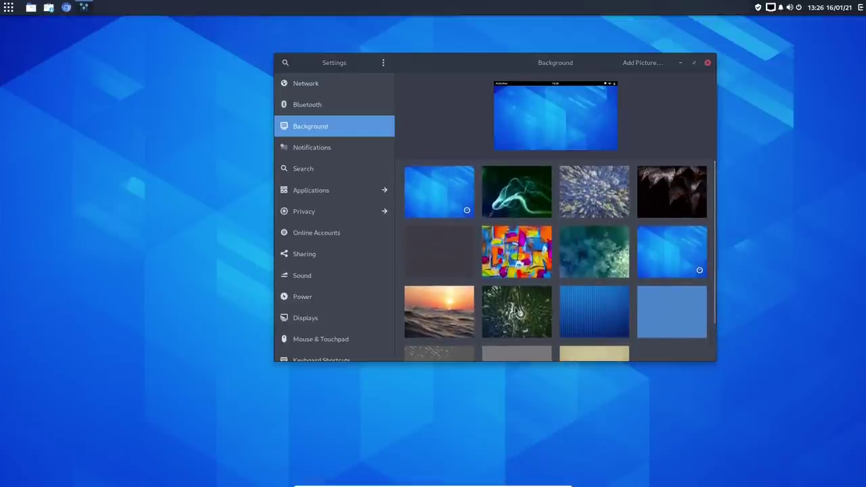
left_click(517, 310)
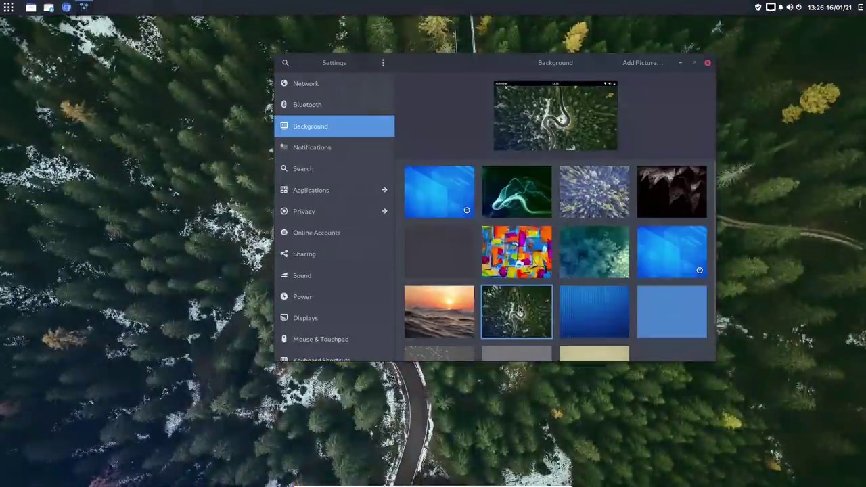
left_click(660, 193)
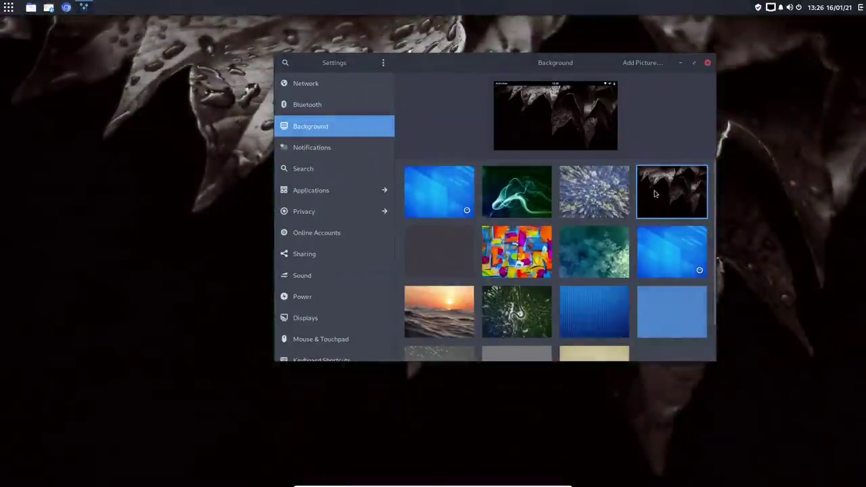
Step: Open a Home file manager window with Super+E, then close it again
left_click_drag(492, 64, 625, 61)
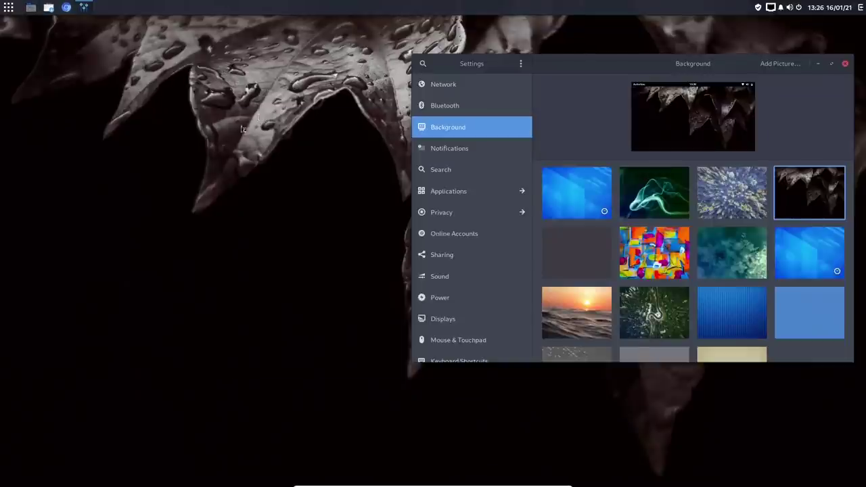
key("super+e")
left_click_drag(431, 123, 231, 108)
left_click(425, 106)
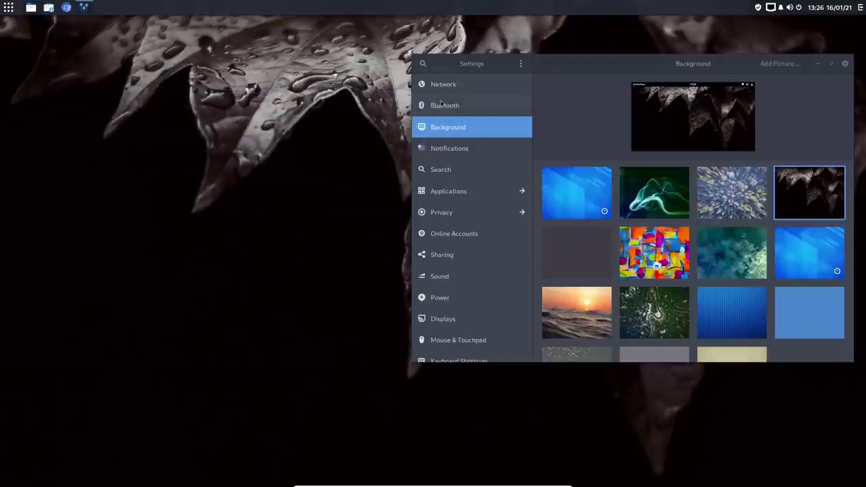
Step: Try several blue and colourful painted wallpapers, ending on the blue one in the second row
left_click(577, 185)
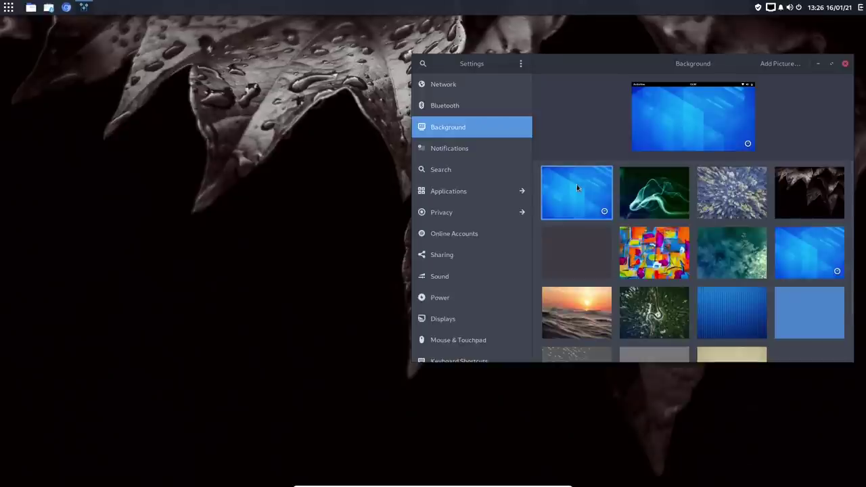
left_click_drag(603, 62, 460, 46)
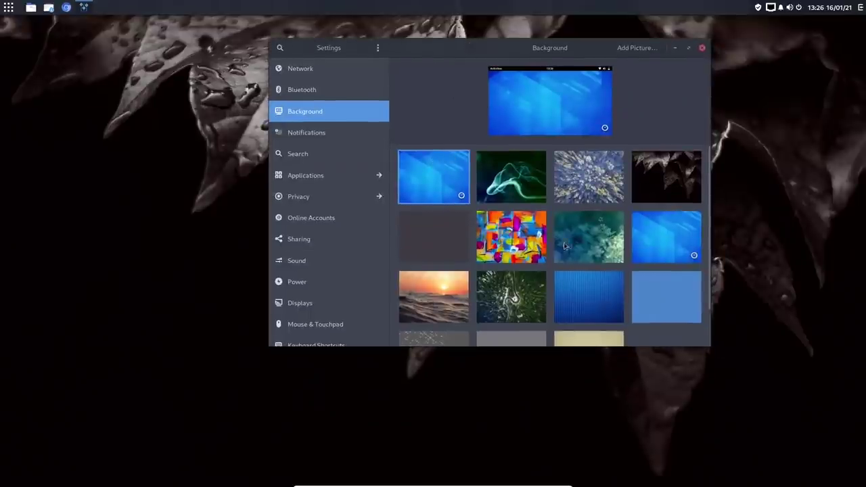
left_click(527, 246)
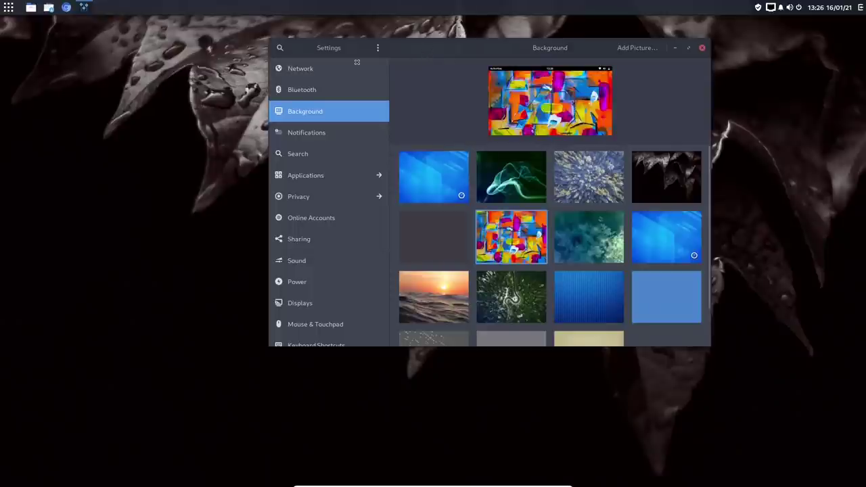
left_click_drag(433, 51, 399, 65)
left_click(398, 196)
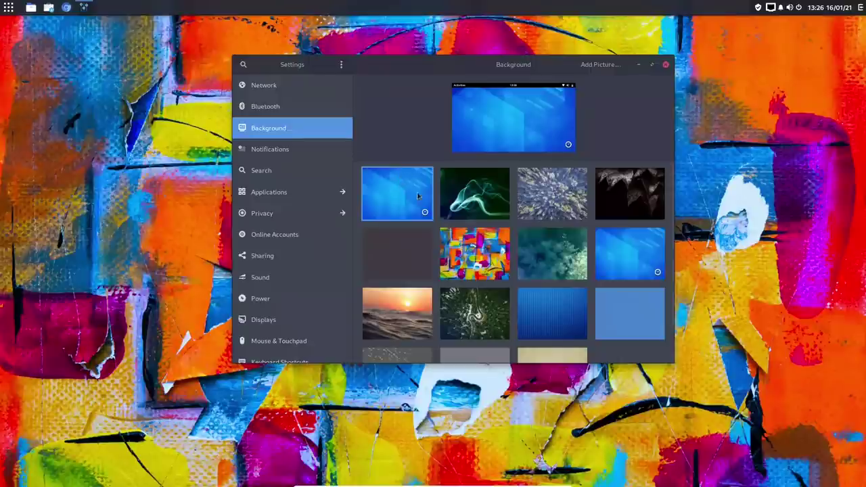
left_click(542, 298)
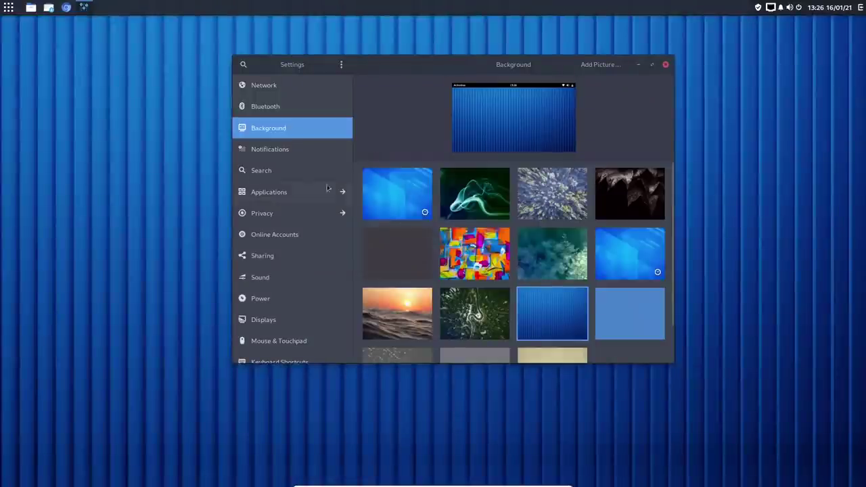
left_click(633, 260)
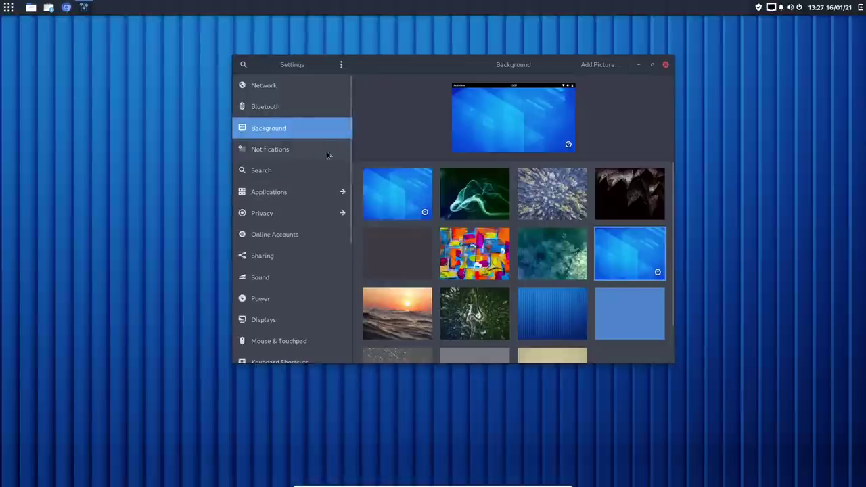
Step: View the Notifications and Displays (1920 × 1080, 60.00 Hz) pages, then close Settings
left_click(270, 154)
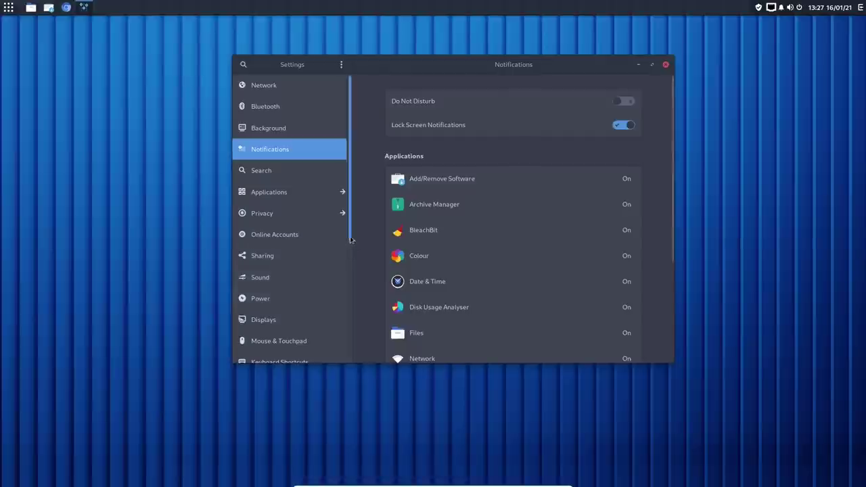
left_click_drag(350, 243, 351, 293)
left_click(266, 234)
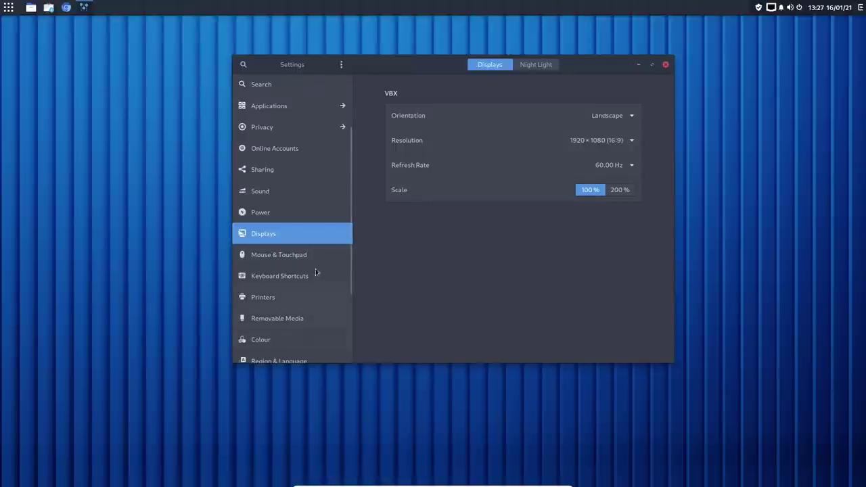
left_click(667, 66)
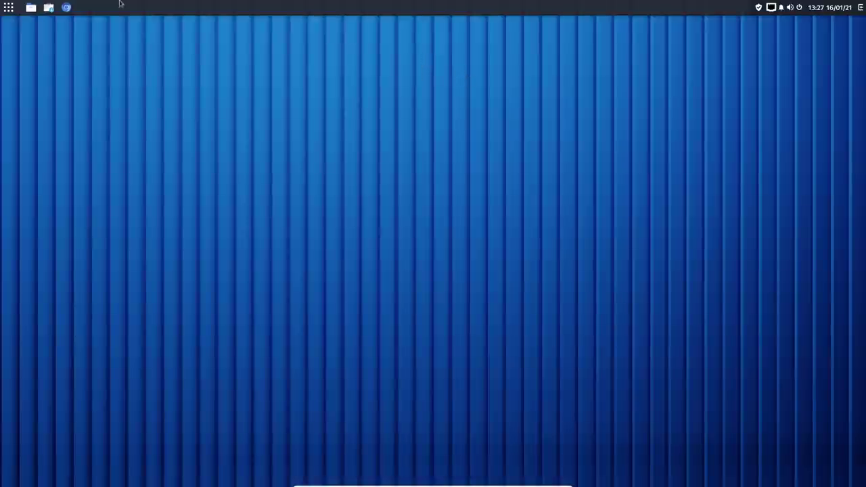
Step: Browse the Accessories and All application lists and launch RebornOS FIRE
left_click(8, 7)
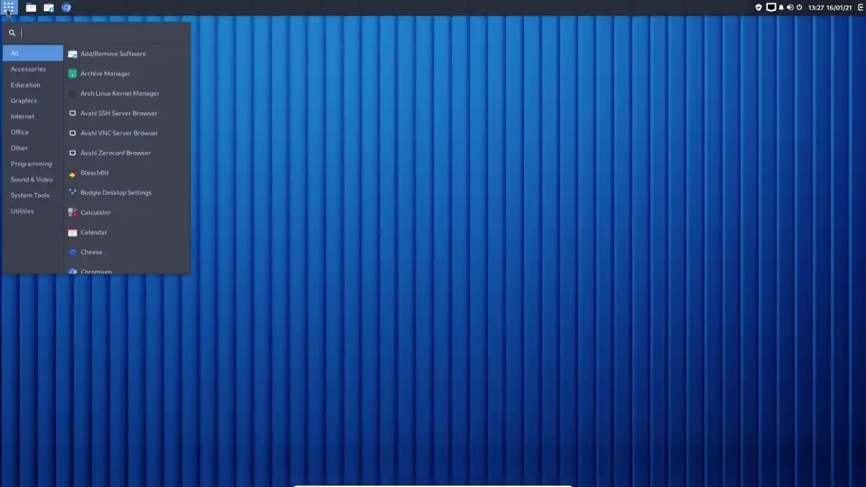
left_click(30, 71)
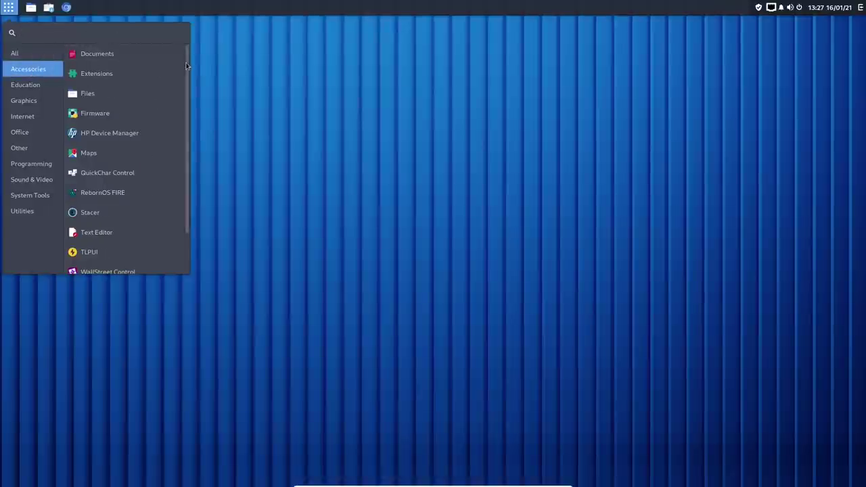
left_click(19, 53)
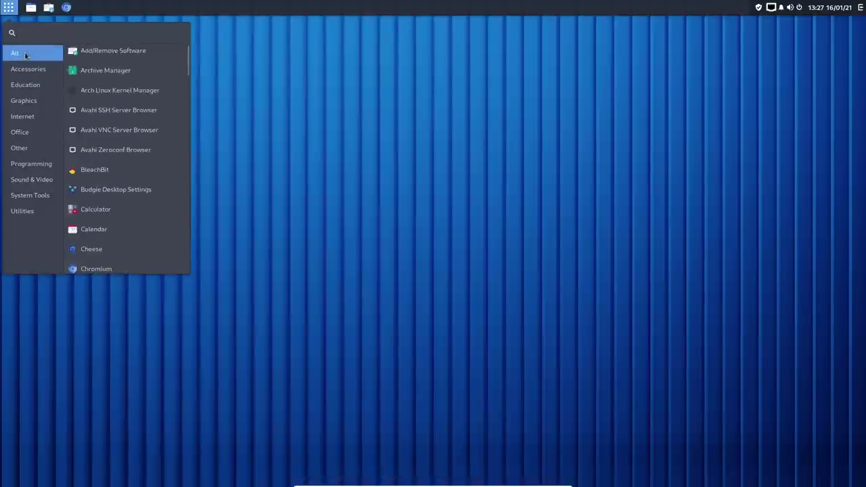
left_click_drag(188, 65, 207, 230)
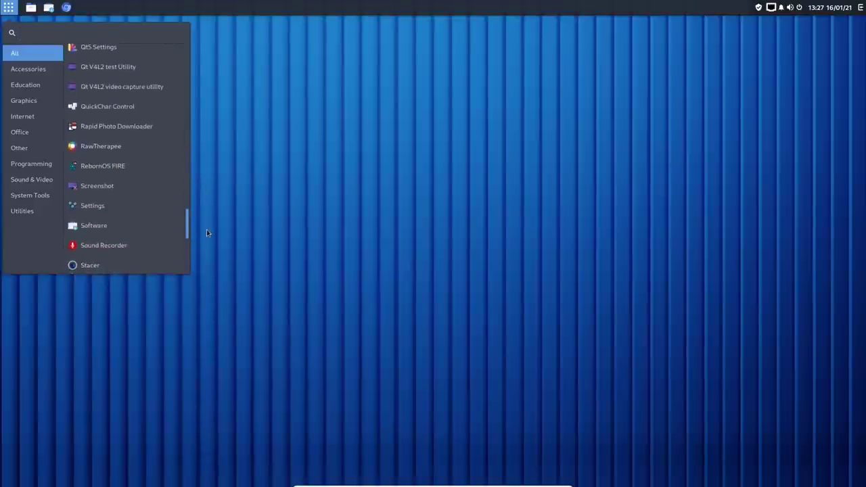
left_click(94, 172)
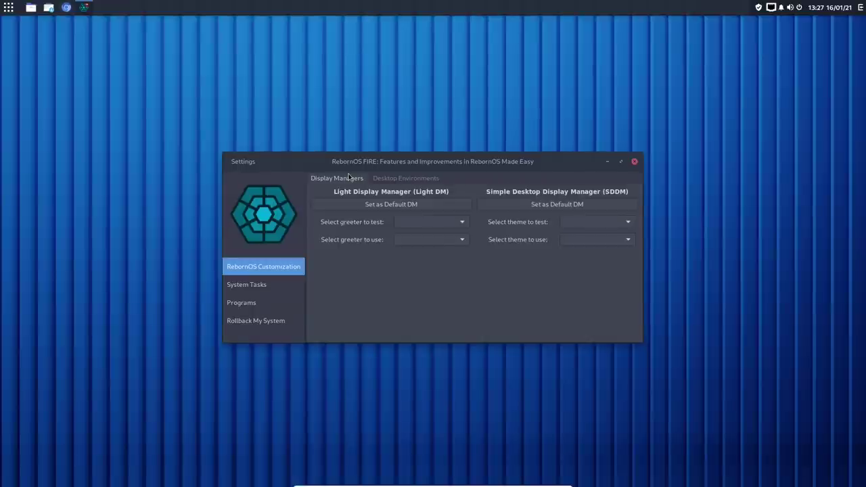
Step: Preview the Cinnamon, GNOME and i3 desktop environments, then go to System Tasks
left_click_drag(410, 161, 337, 60)
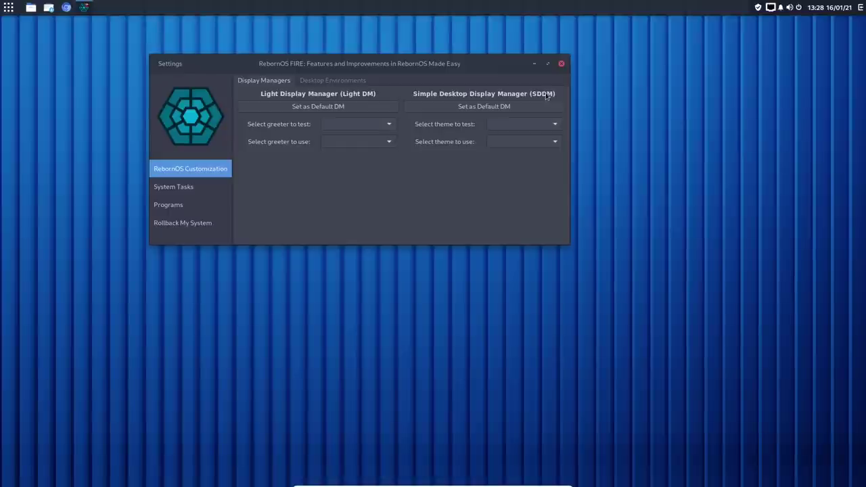
left_click(314, 81)
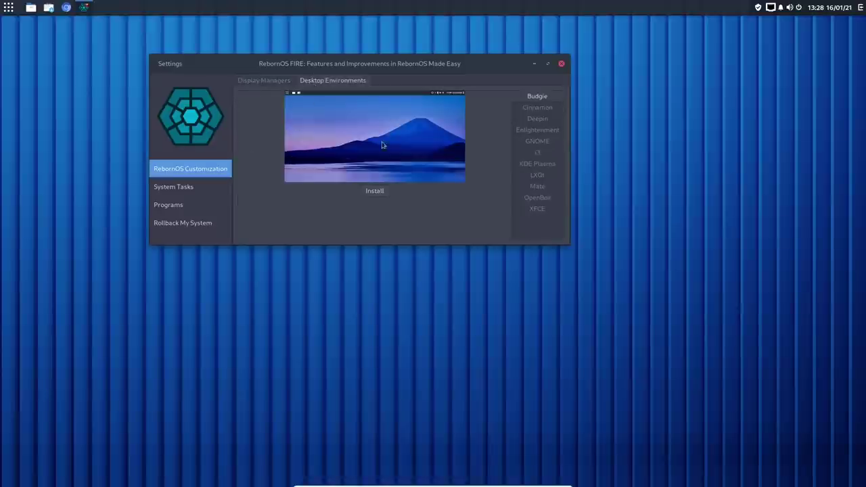
left_click(546, 109)
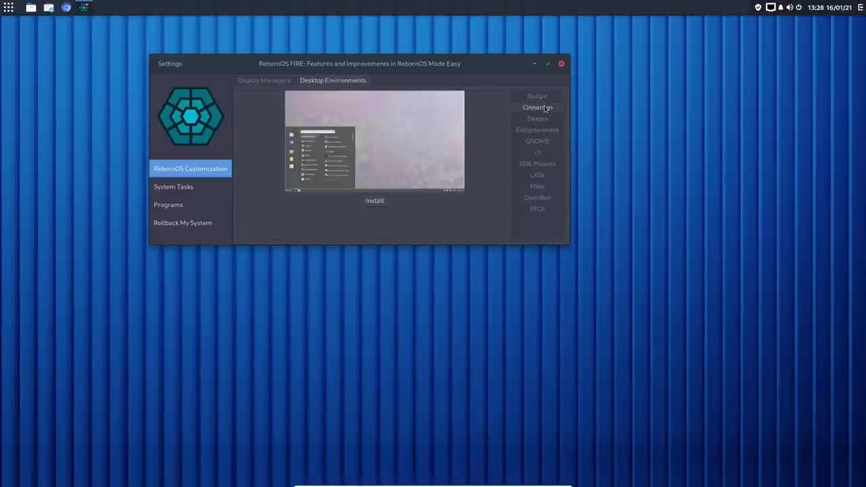
left_click(539, 141)
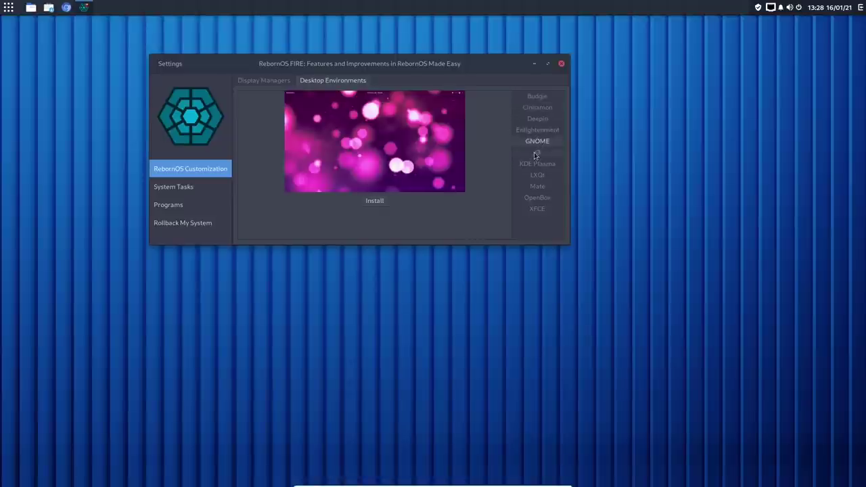
left_click(534, 152)
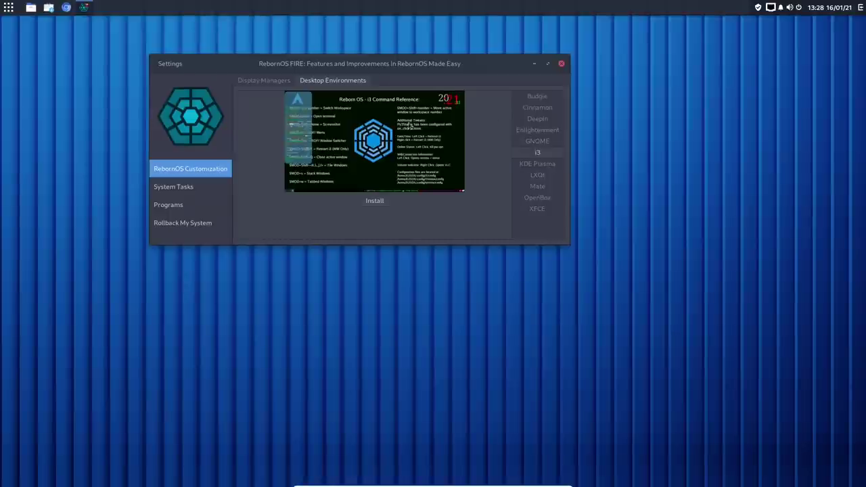
left_click(184, 190)
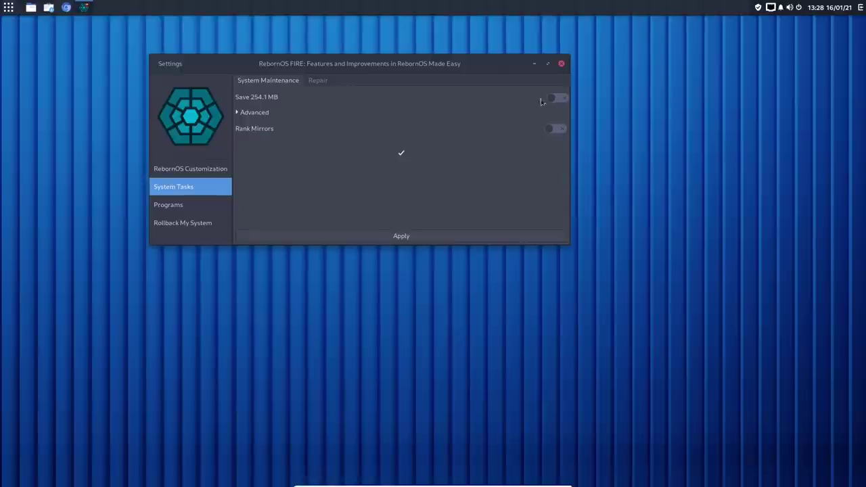
Step: Expand Advanced cleanup options, check the Repair tab, and return to System Maintenance
left_click(237, 114)
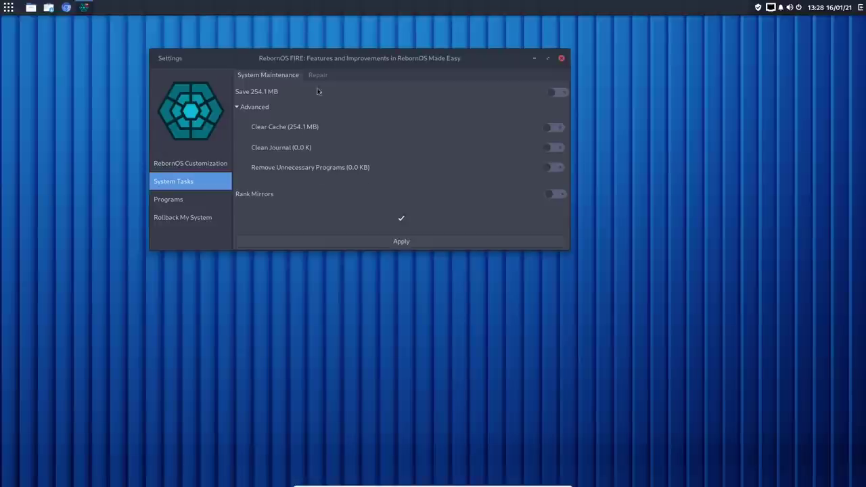
left_click(316, 76)
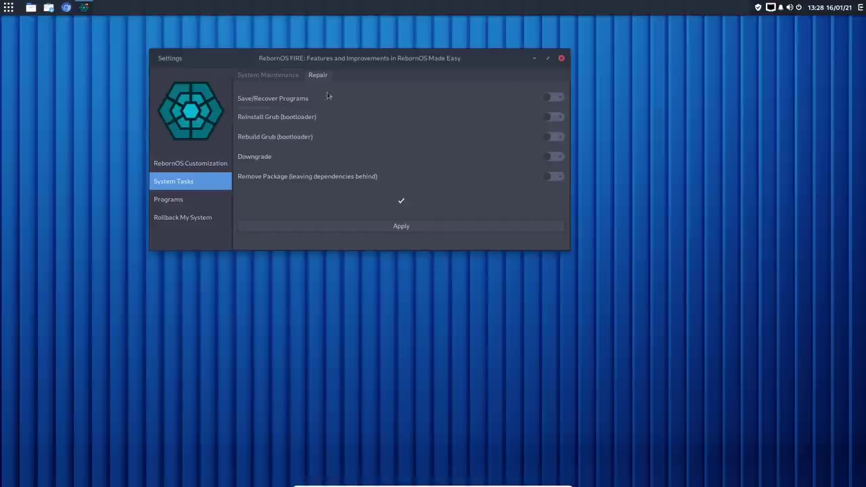
left_click(271, 76)
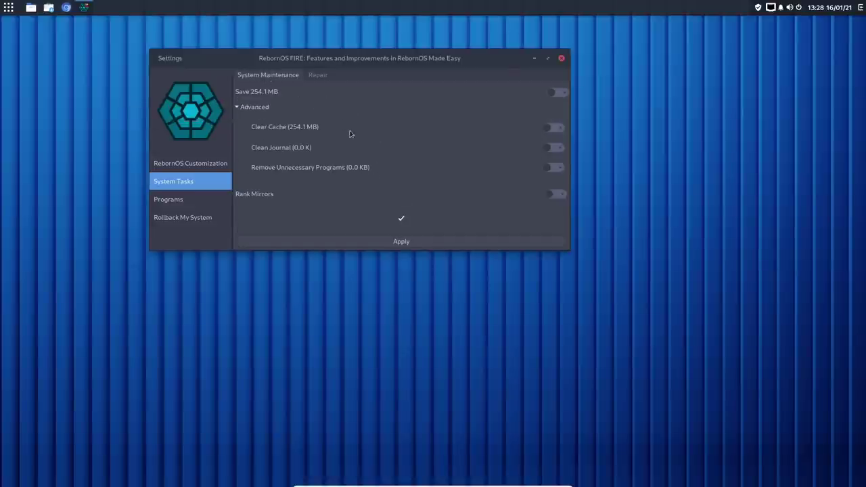
Step: Show the Programs section's Tools tab with Pacman Settings, Arch Kernel Manager, Stacer and Pamac
left_click(175, 199)
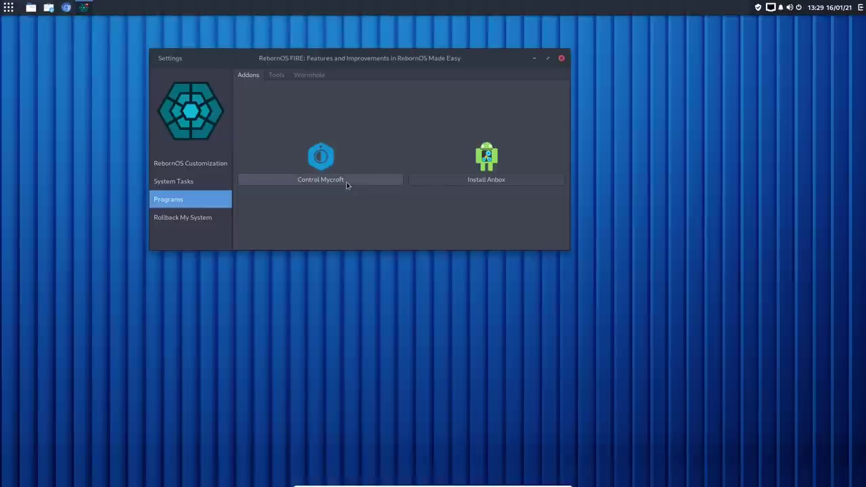
left_click(278, 77)
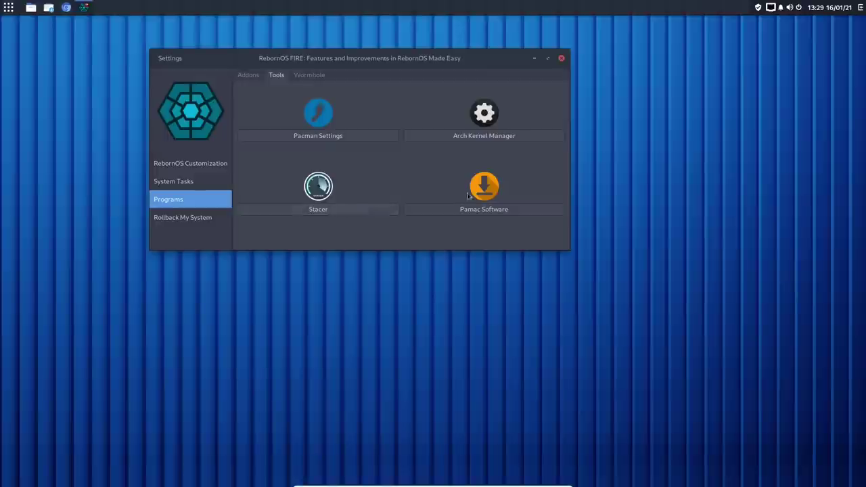
left_click(324, 136)
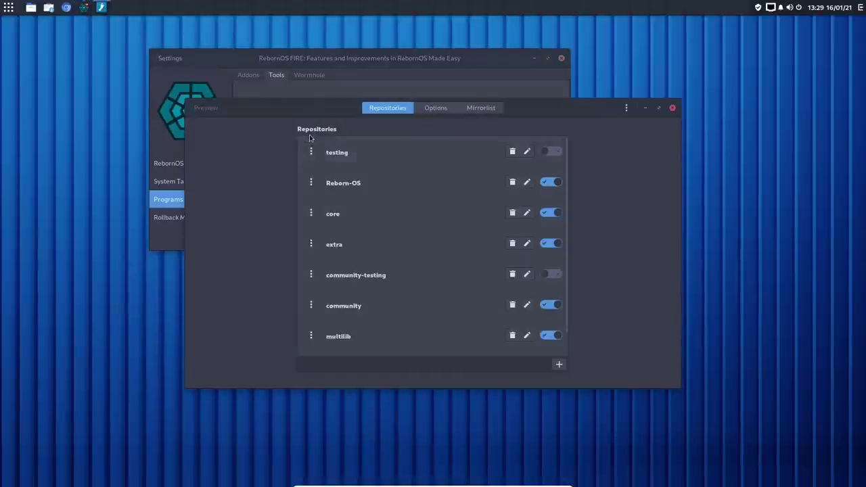
left_click(672, 108)
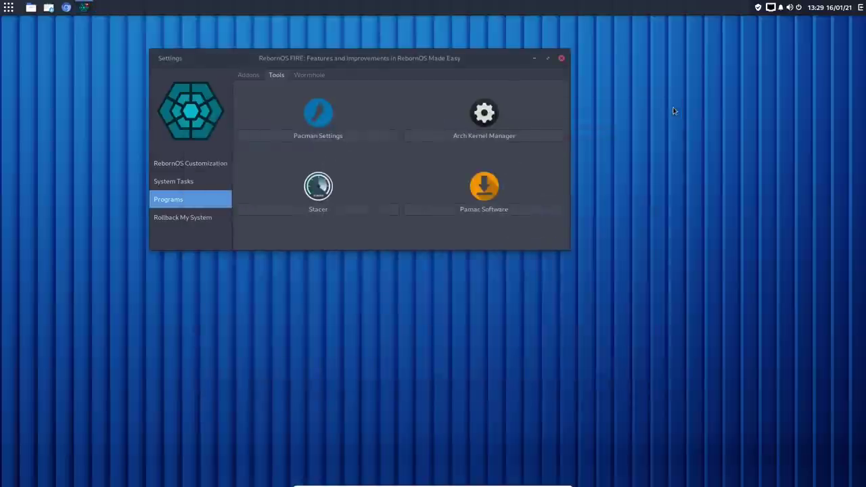
left_click(490, 136)
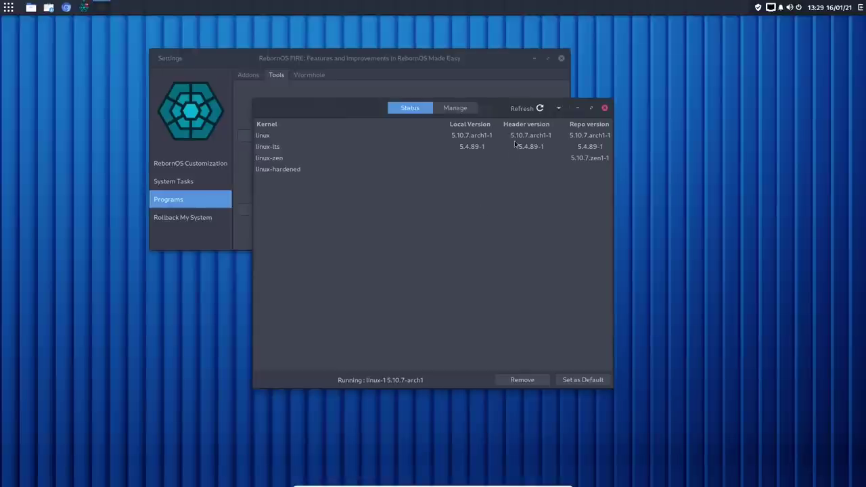
left_click(522, 108)
left_click(604, 109)
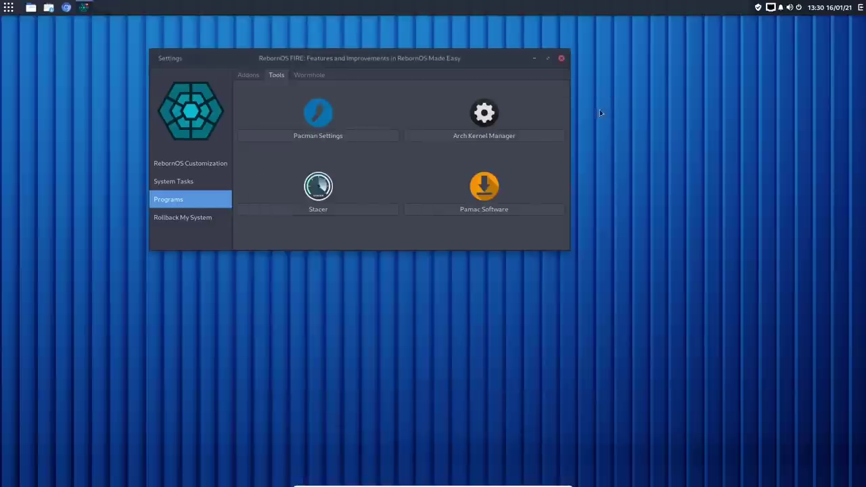
Step: Look at the Wormhole file-sharing page, then bring up the Rollback My System calendar
left_click(319, 74)
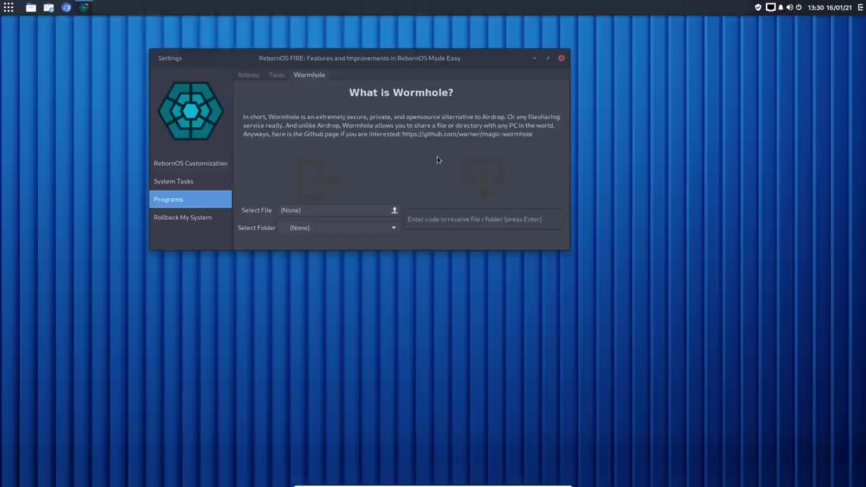
left_click(215, 217)
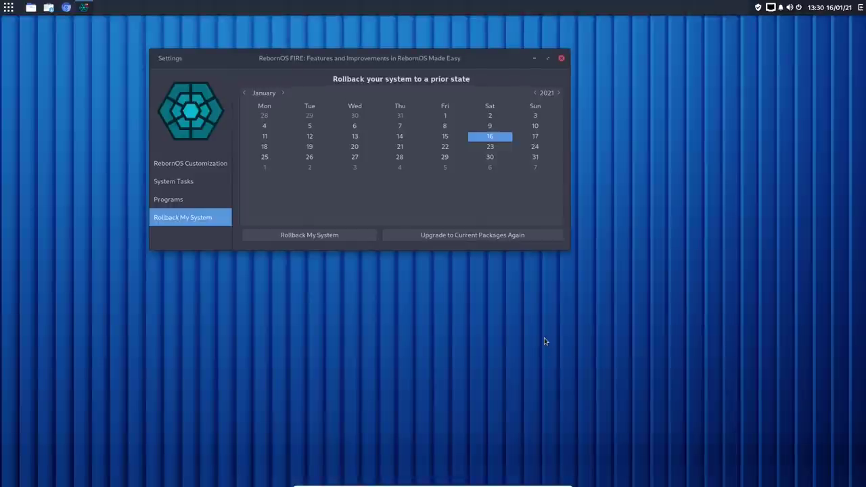
Step: Close the RebornOS FIRE window, leaving the empty Budgie desktop
left_click(561, 58)
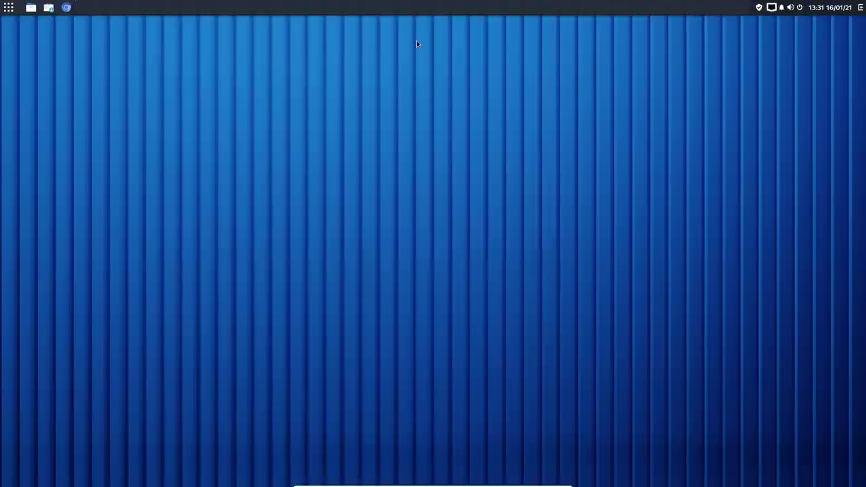